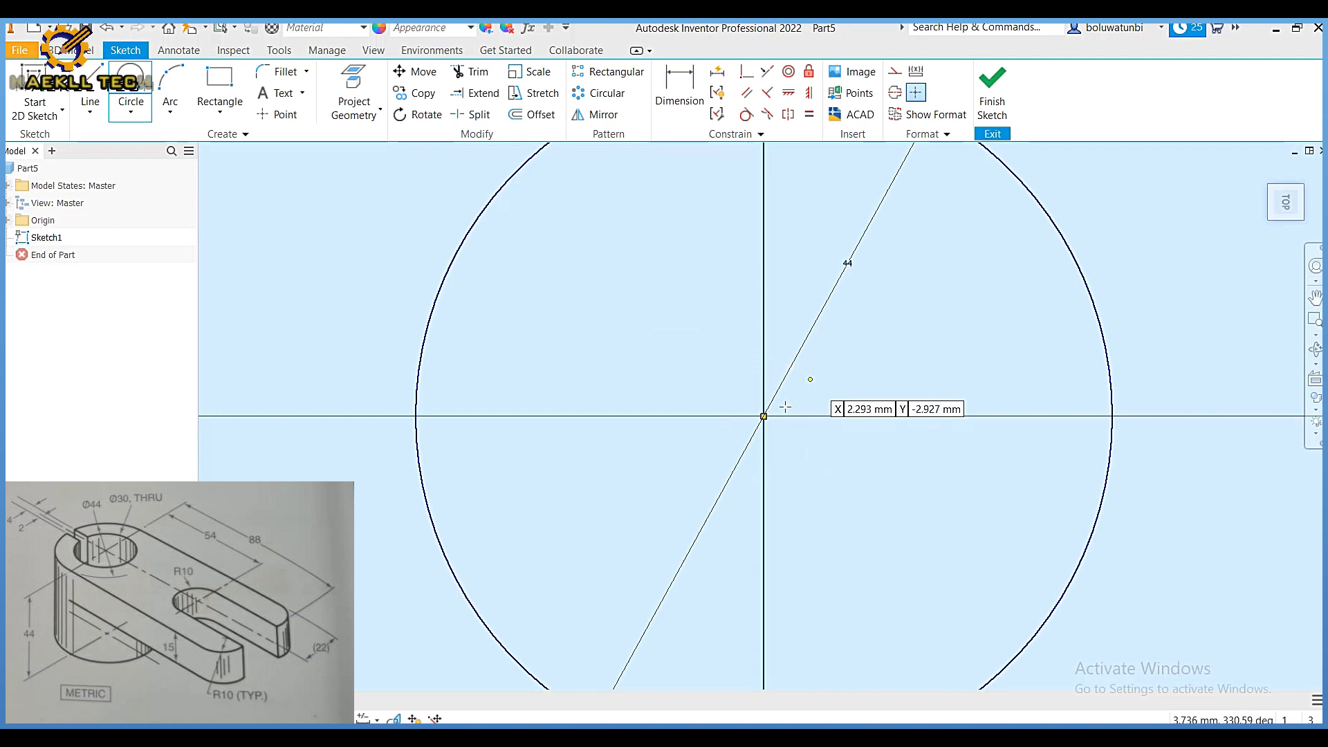
# Sketch a 30 mm diameter circle centred on the origin, inside the 44 mm circle.
pyautogui.click(763, 416)
pyautogui.write('30')
pyautogui.press('Return')
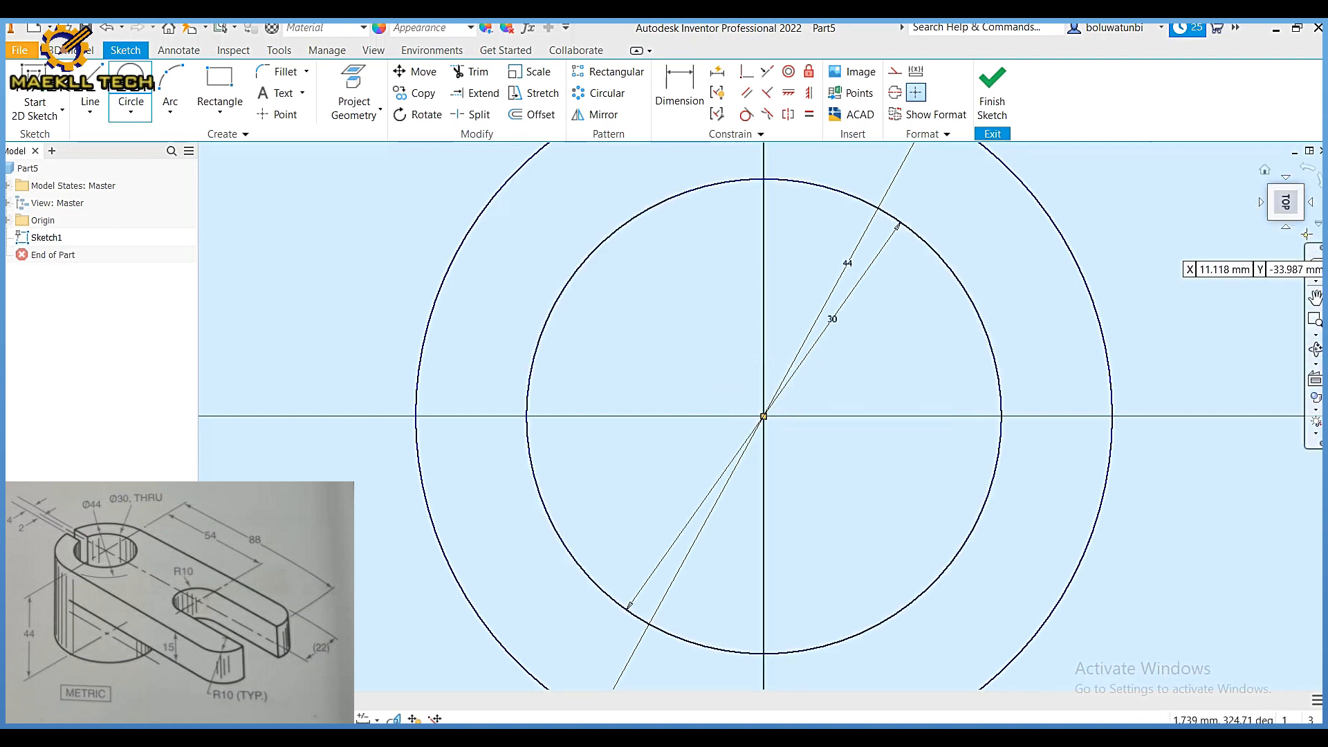
# Sketch a horizontal construction line about 28 mm long from the circles' centre out past the left side, and switch construction format off.
pyautogui.scroll(-3, 886, 360)
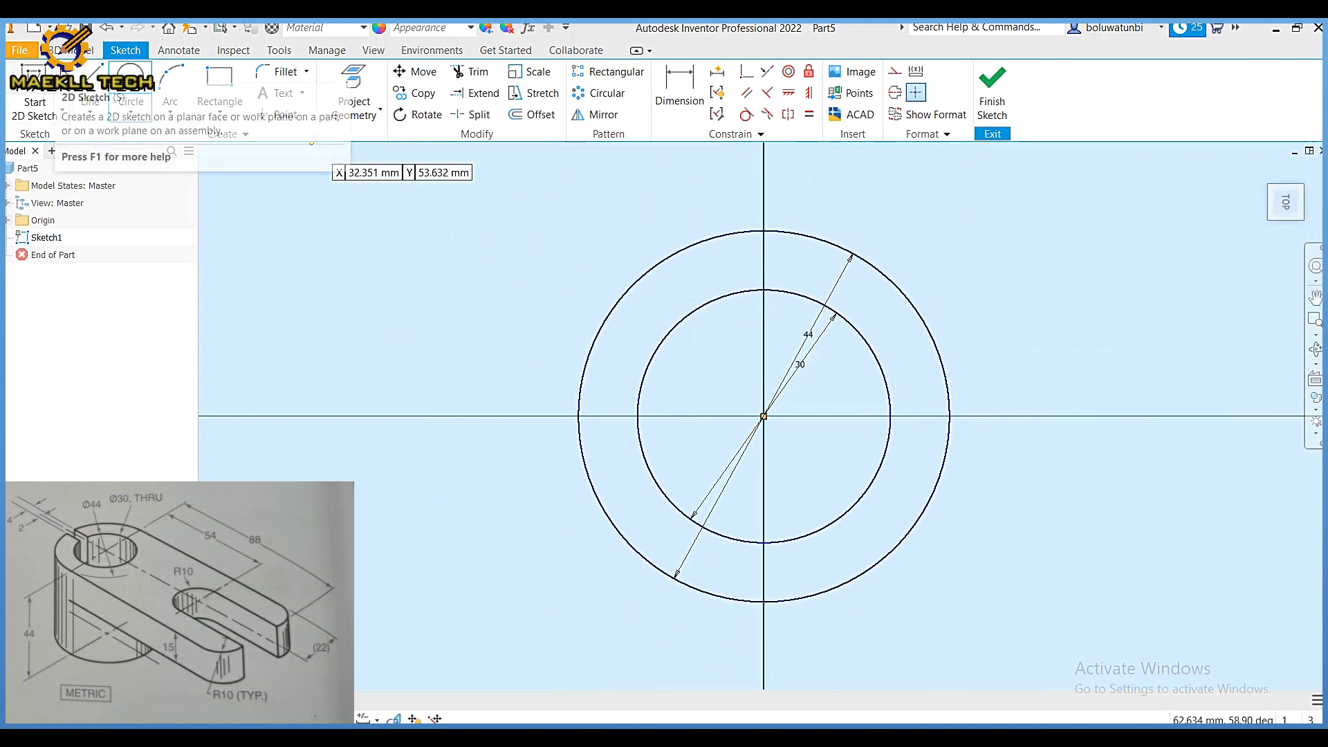
pyautogui.click(90, 86)
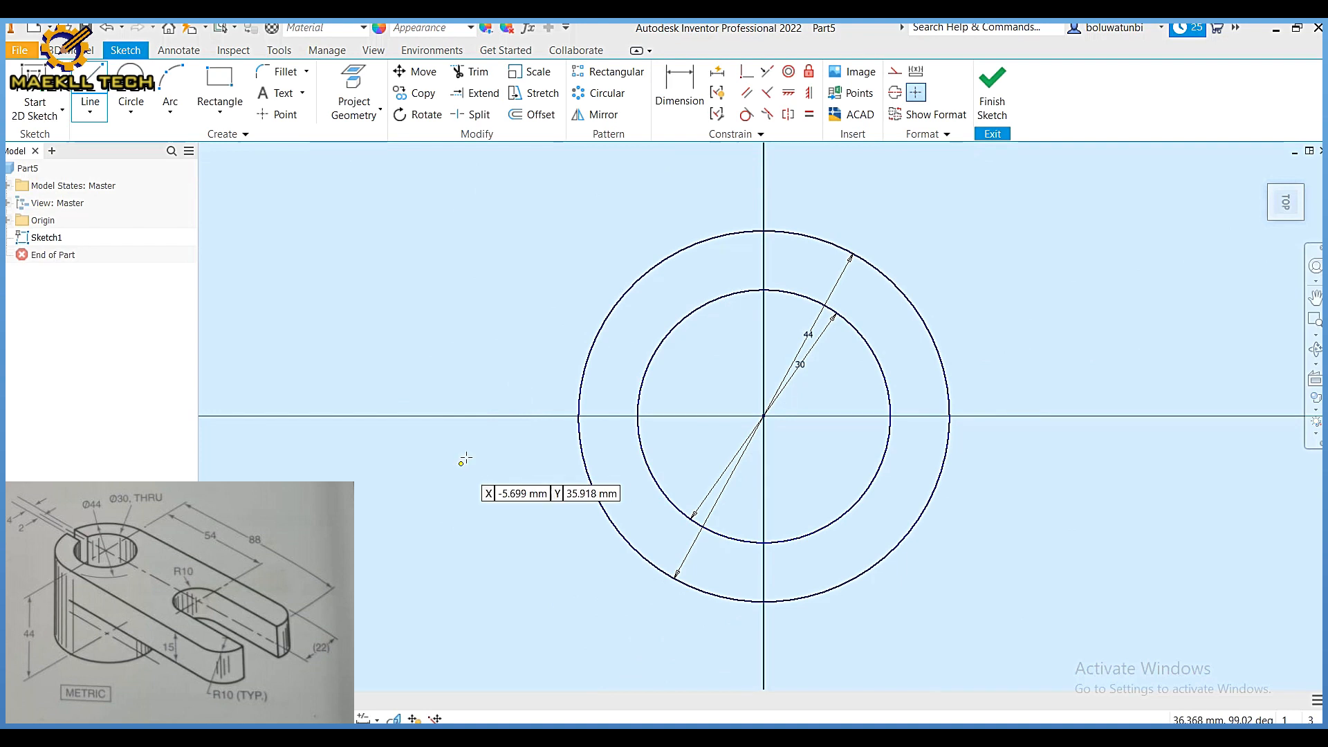
pyautogui.click(894, 72)
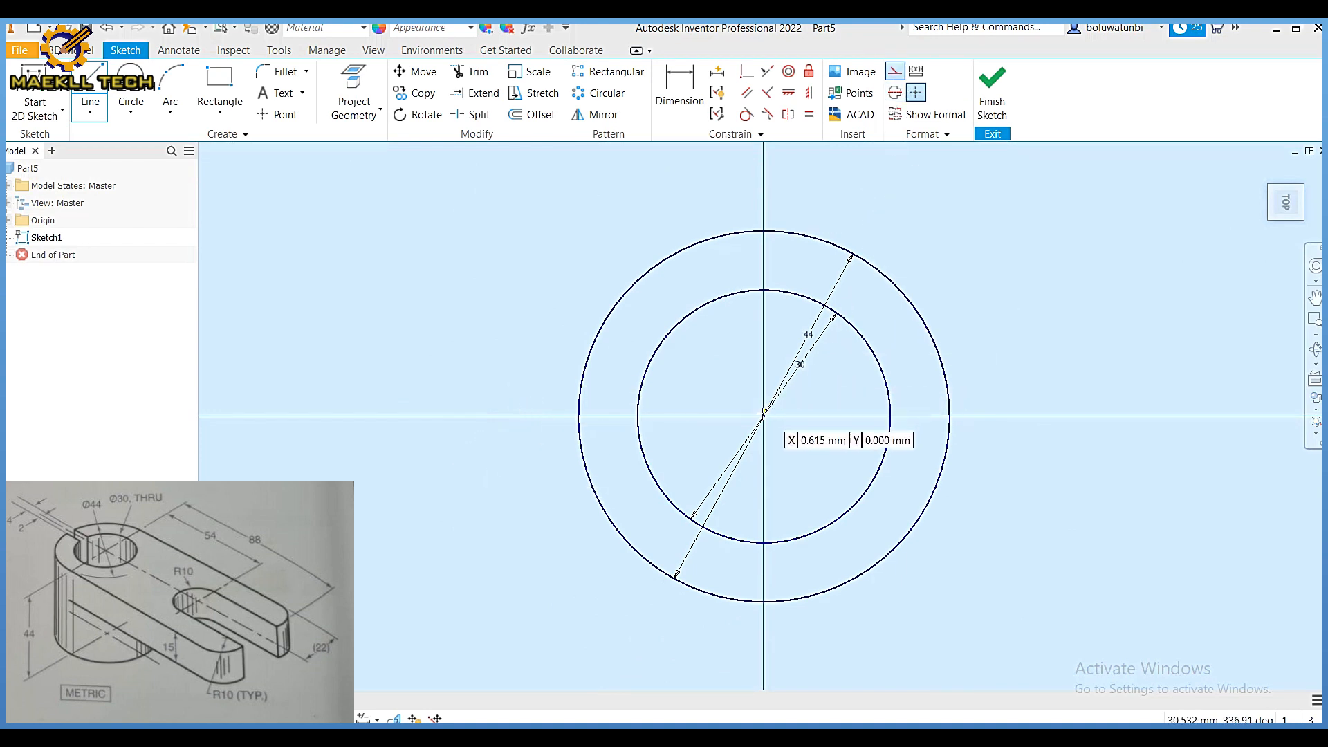
pyautogui.click(764, 415)
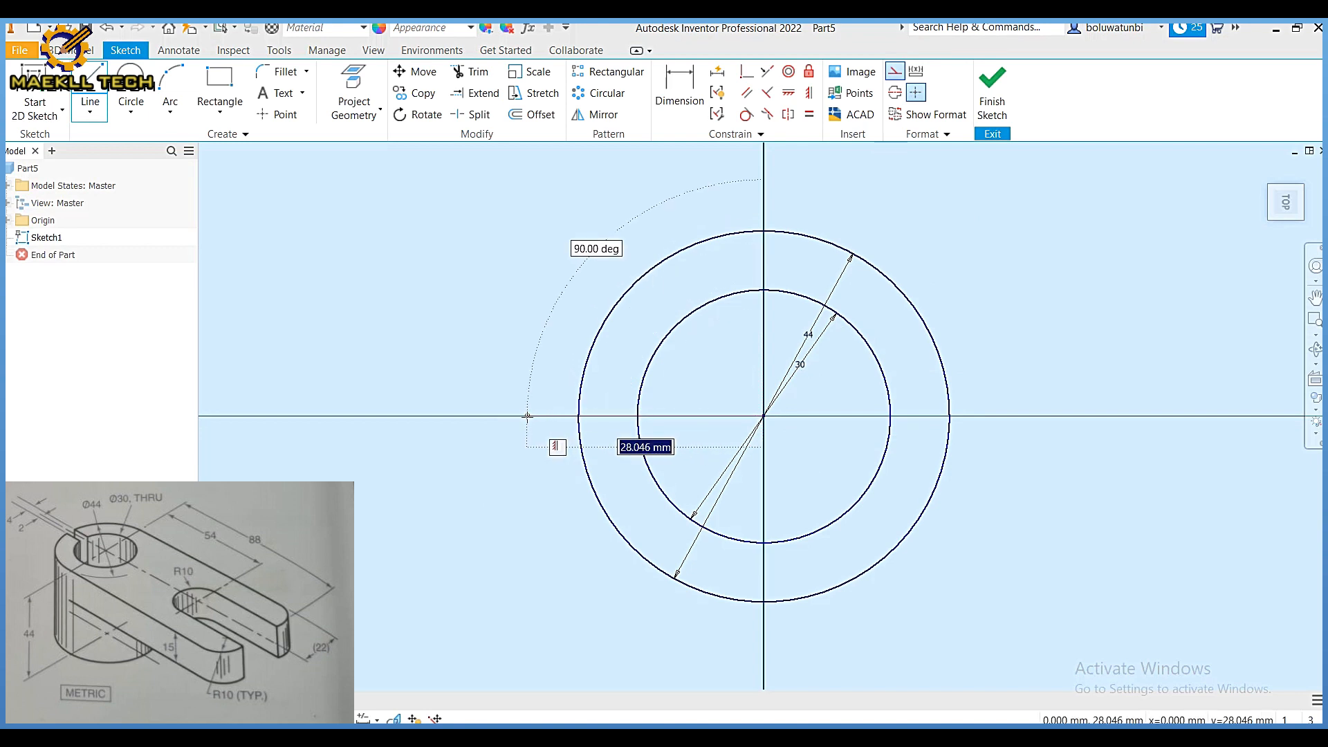
pyautogui.press('Escape')
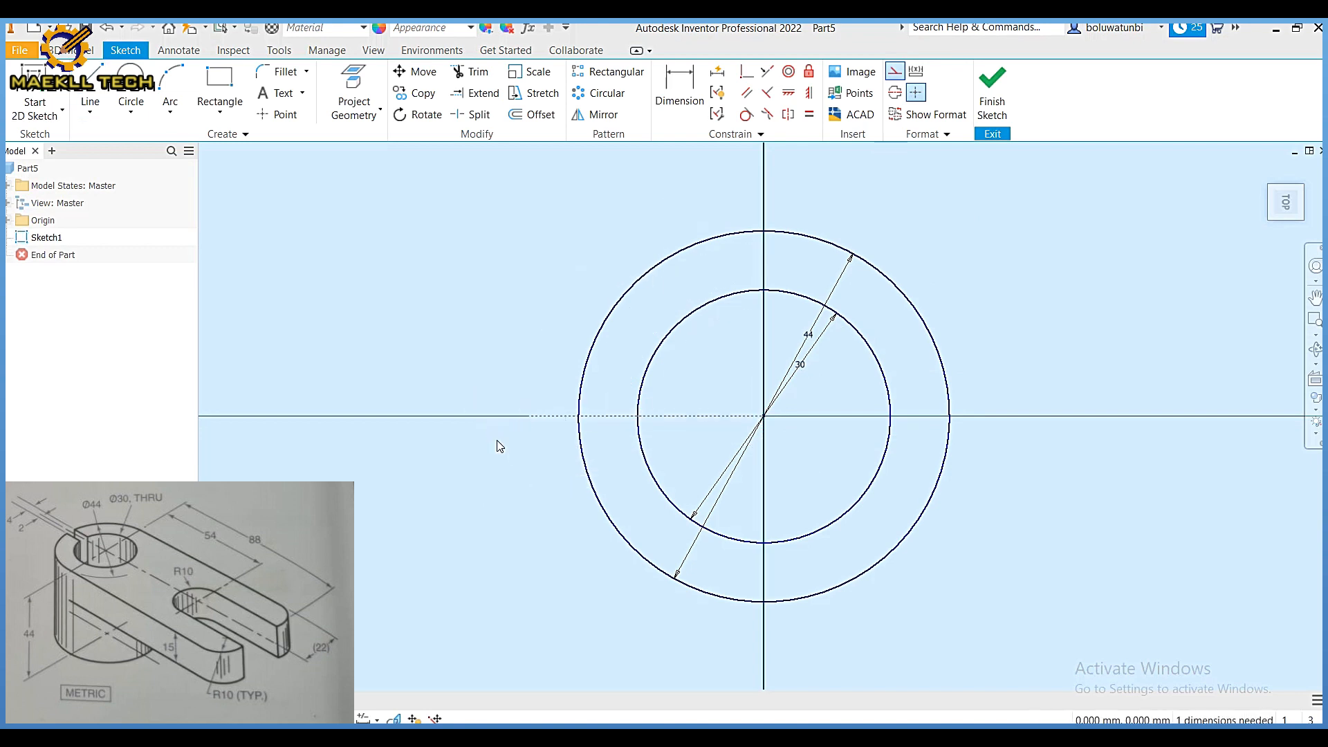
pyautogui.click(895, 71)
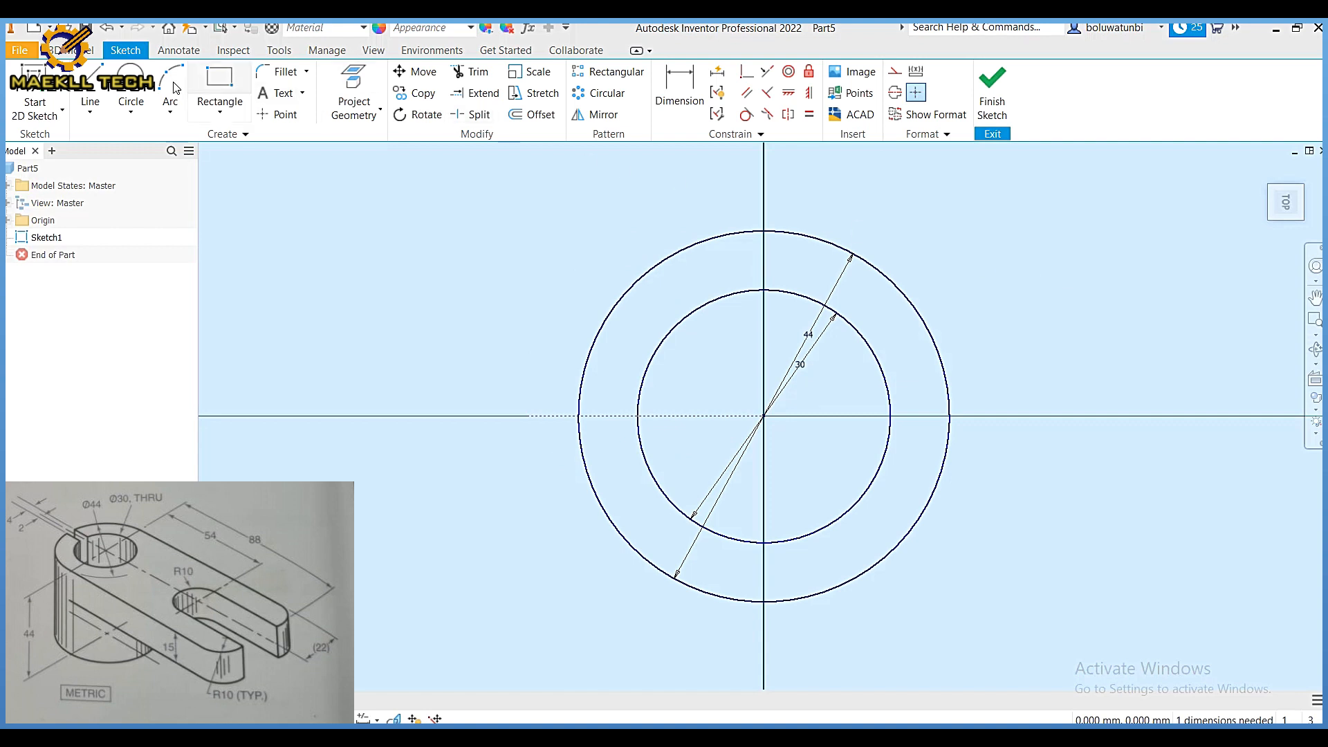
# Sketch two horizontal lines across the left side of the ring, one above and one below the construction line.
pyautogui.click(90, 94)
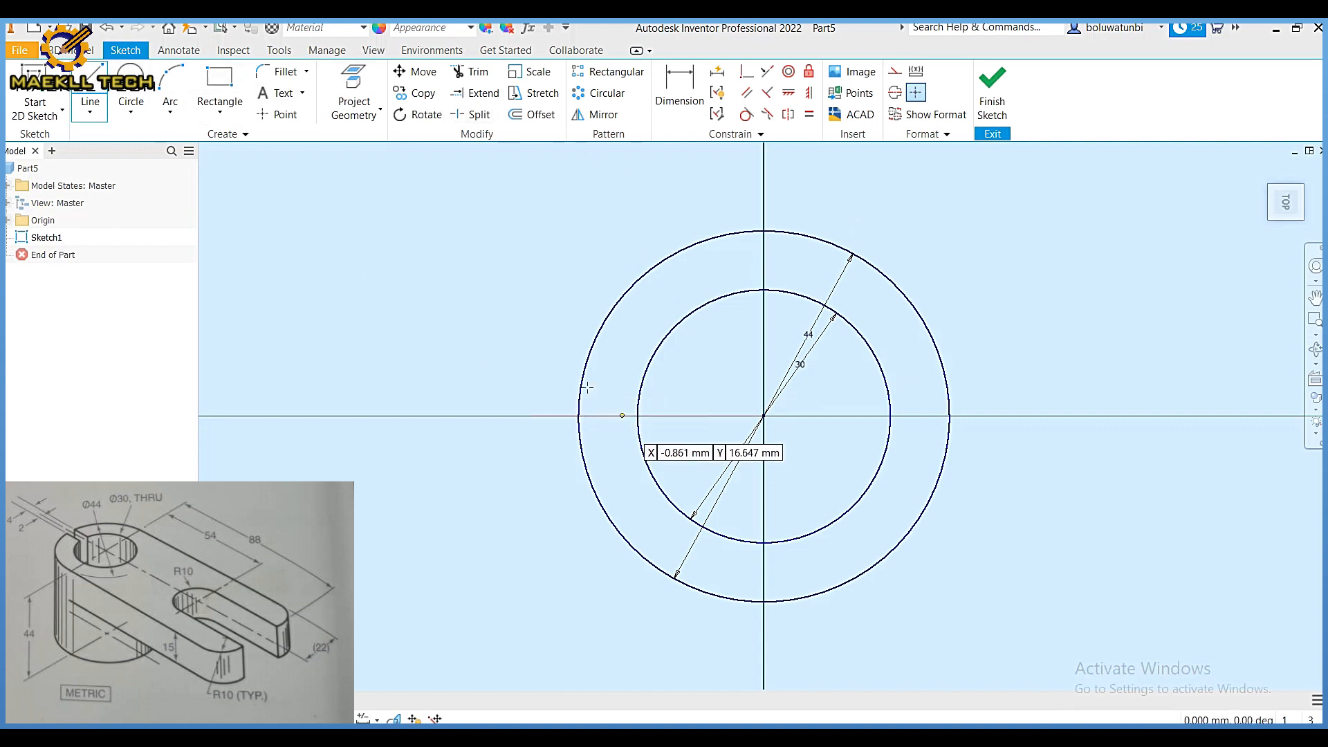
pyautogui.click(542, 389)
pyautogui.click(671, 390)
pyautogui.click(90, 96)
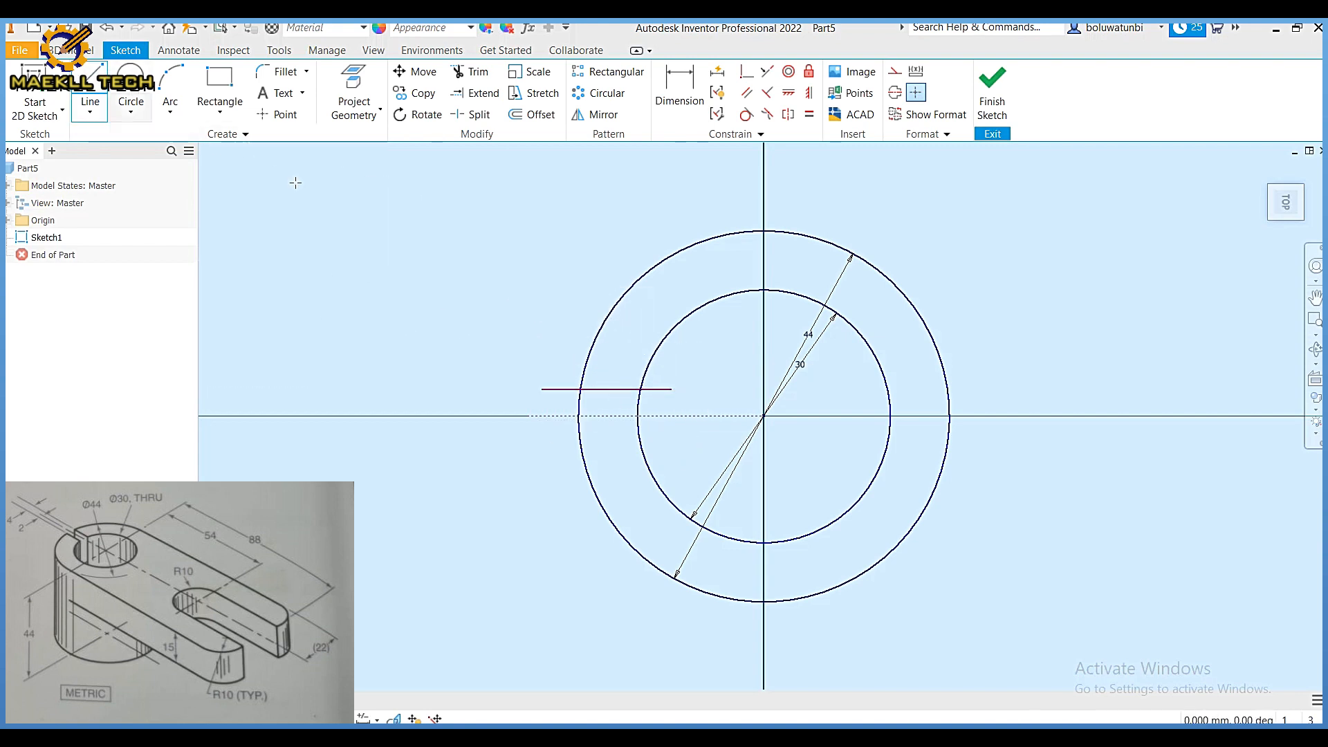
pyautogui.click(541, 455)
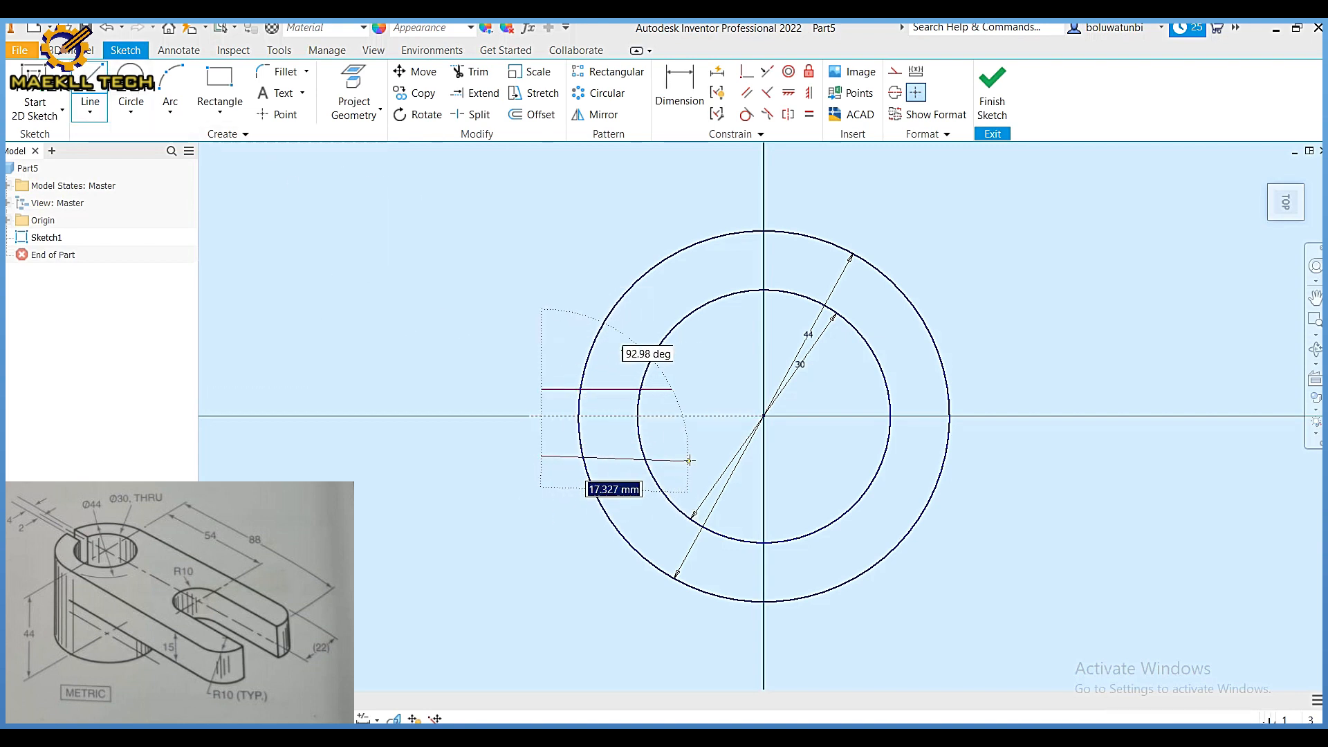
pyautogui.click(692, 457)
pyautogui.press('Escape')
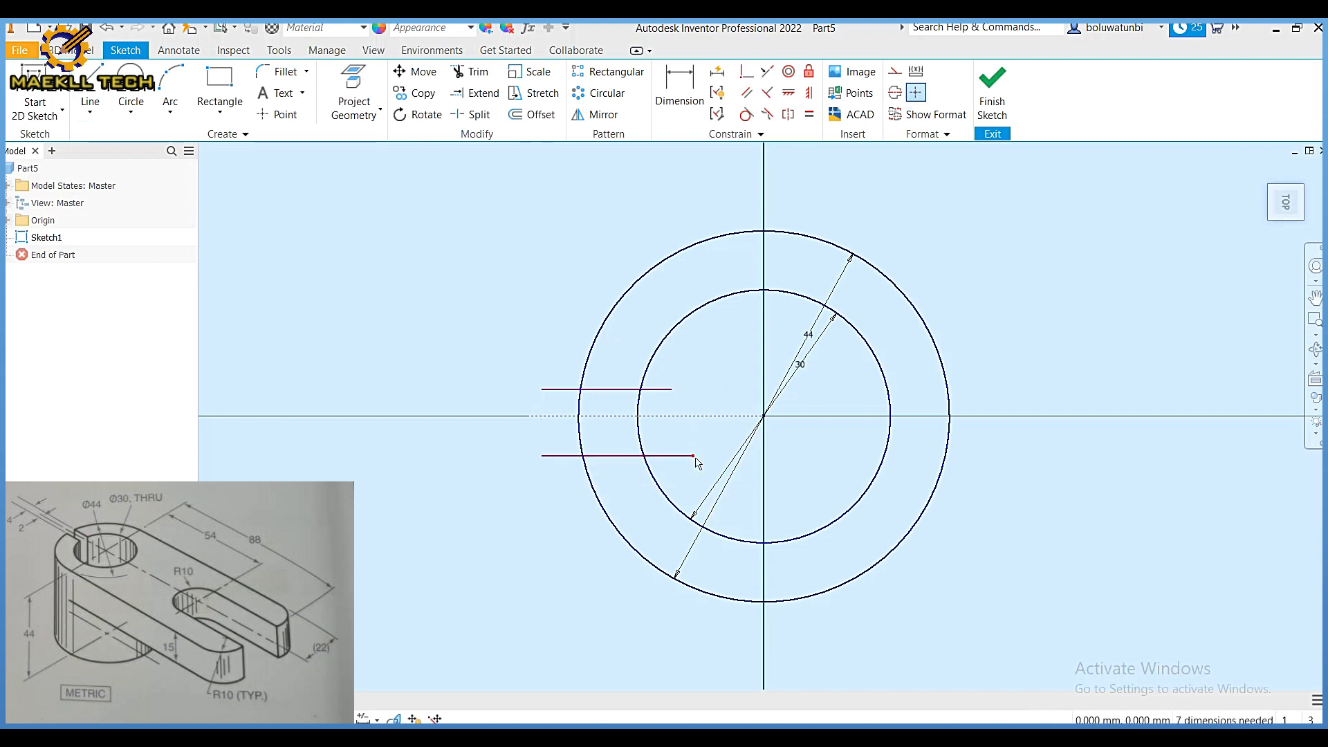
# Dimension the spacing between the two short horizontal lines as 4 mm.
pyautogui.moveTo(697, 463)
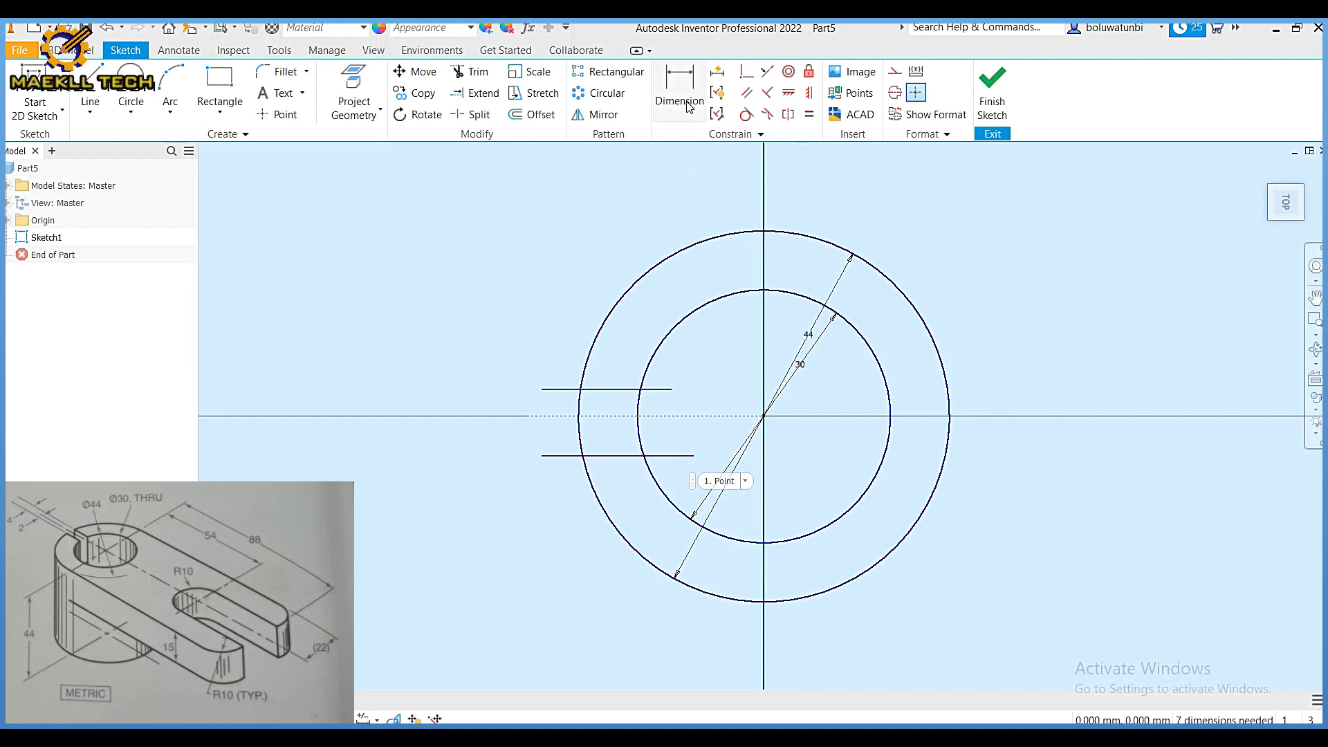
pyautogui.click(615, 390)
pyautogui.click(615, 455)
pyautogui.click(500, 430)
pyautogui.write('4')
pyautogui.press('Return')
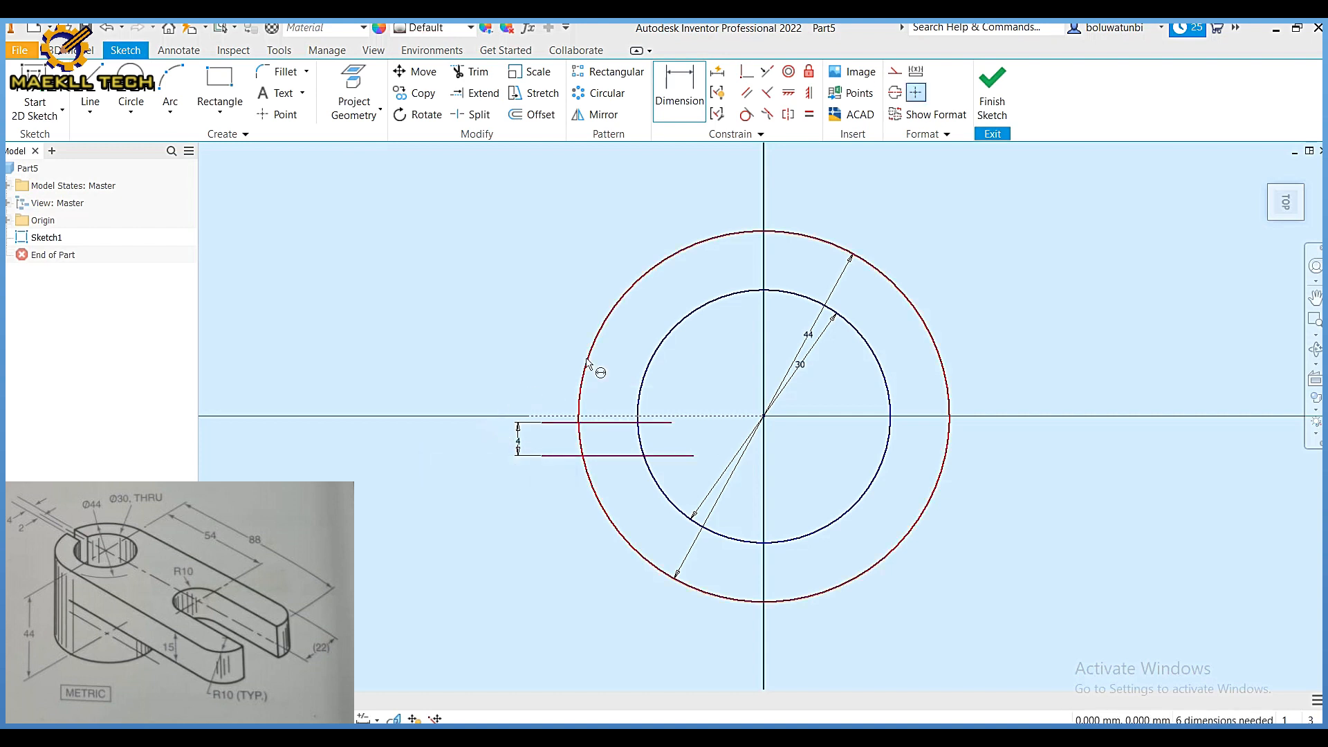
# Constrain the two short horizontal lines to be symmetric about the construction line.
pyautogui.click(789, 114)
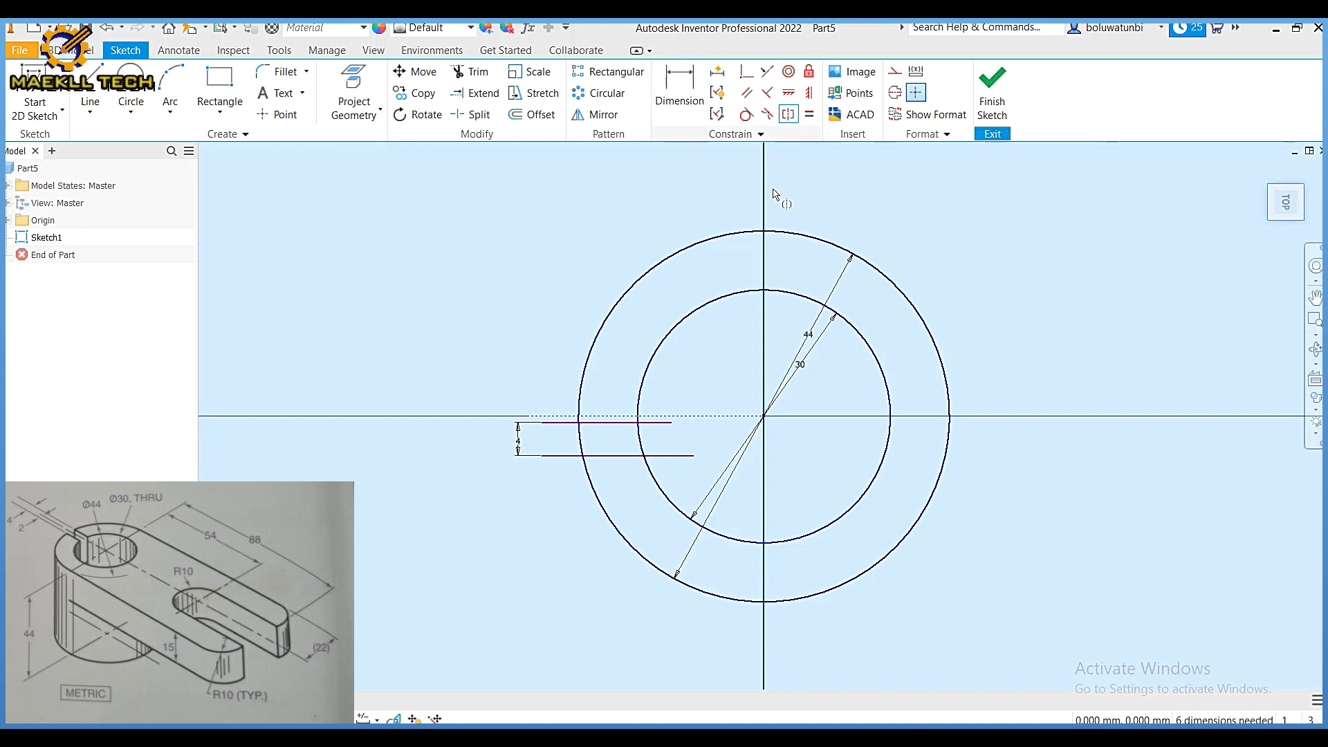
pyautogui.click(601, 423)
pyautogui.click(600, 456)
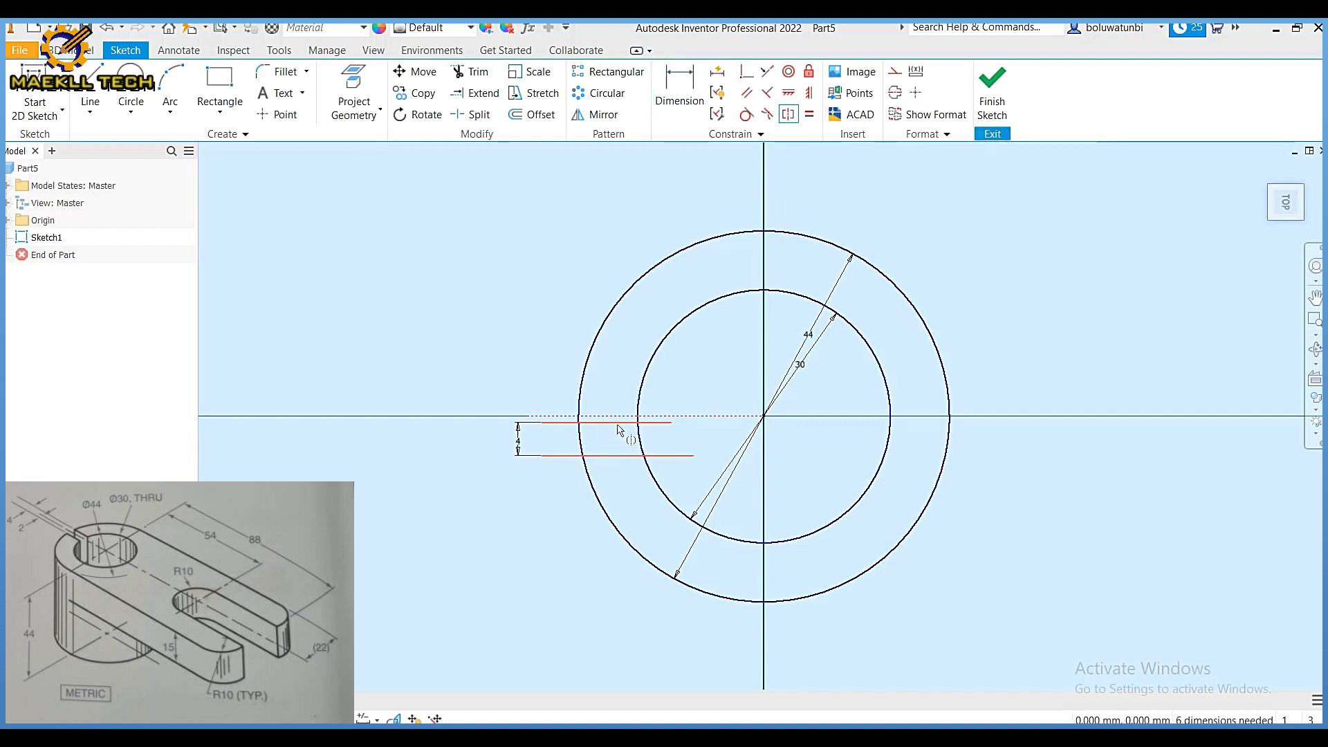
pyautogui.click(623, 417)
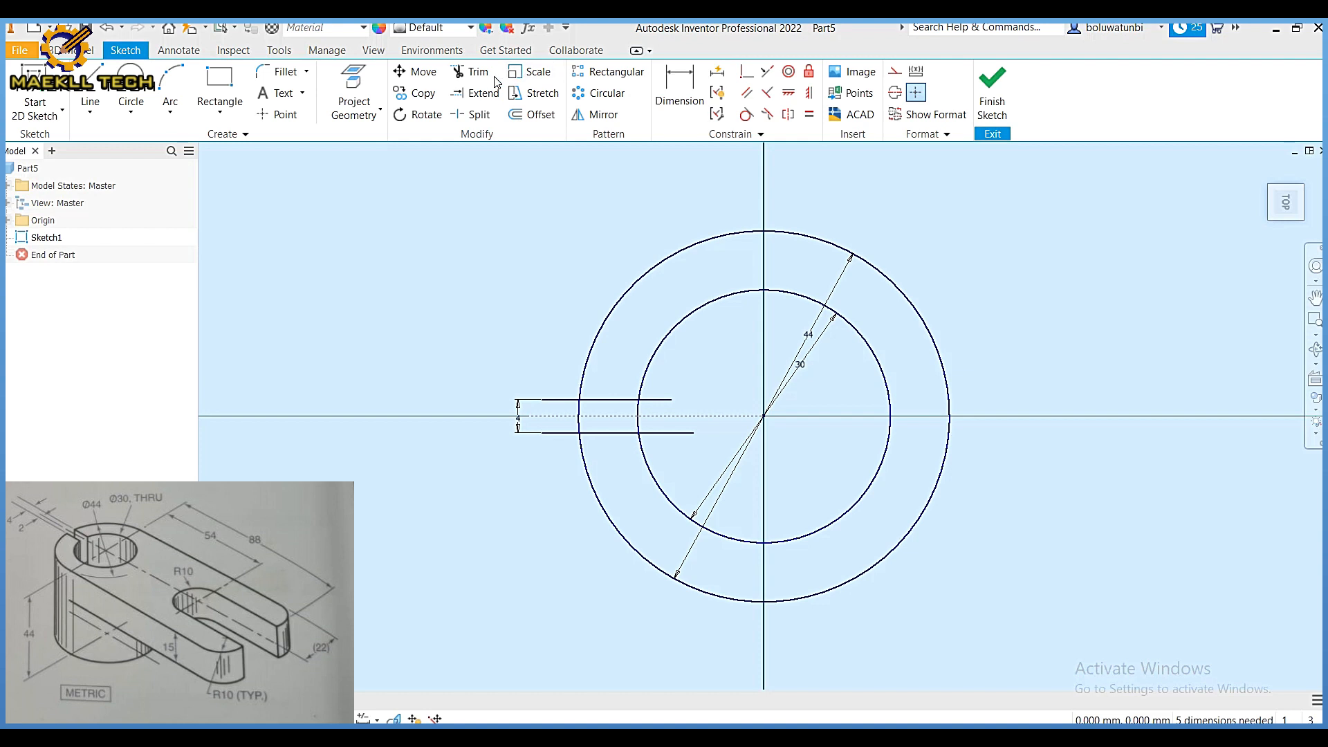
# Trim the ends of both slit lines that extend beyond the outer circle and into the inner circle.
pyautogui.click(559, 401)
pyautogui.click(560, 433)
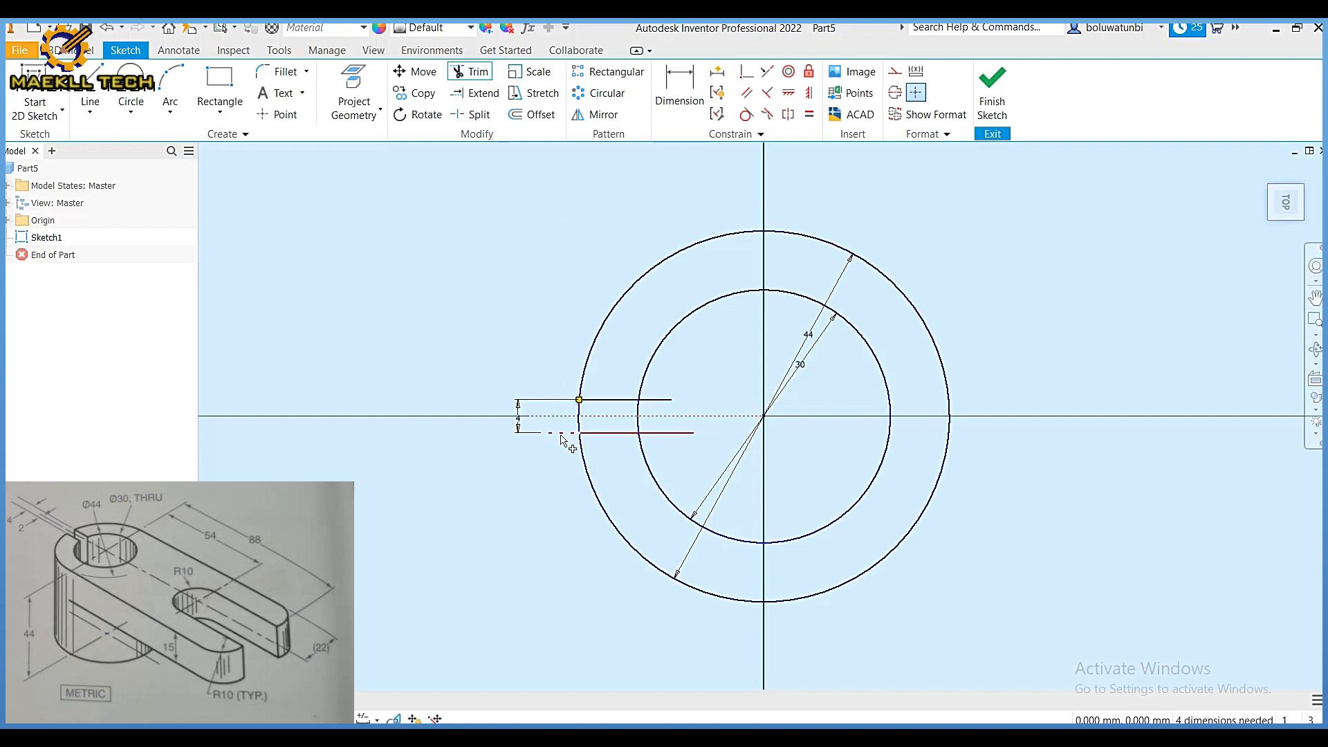
pyautogui.click(663, 402)
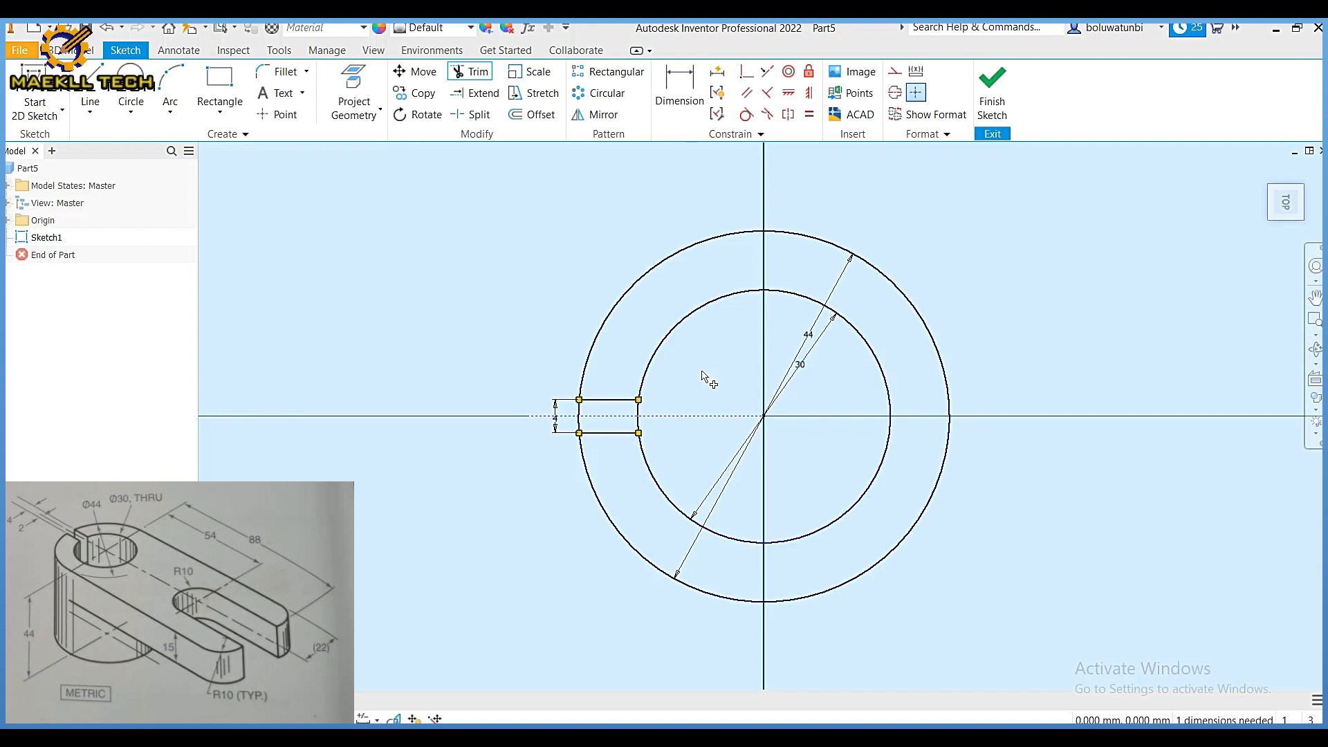
# Draw the arm outline from the outer circle's top: 88 mm horizontally right, 44 mm down, and back to the circle's bottom.
pyautogui.scroll(2, 702, 375)
pyautogui.scroll(-4, 706, 377)
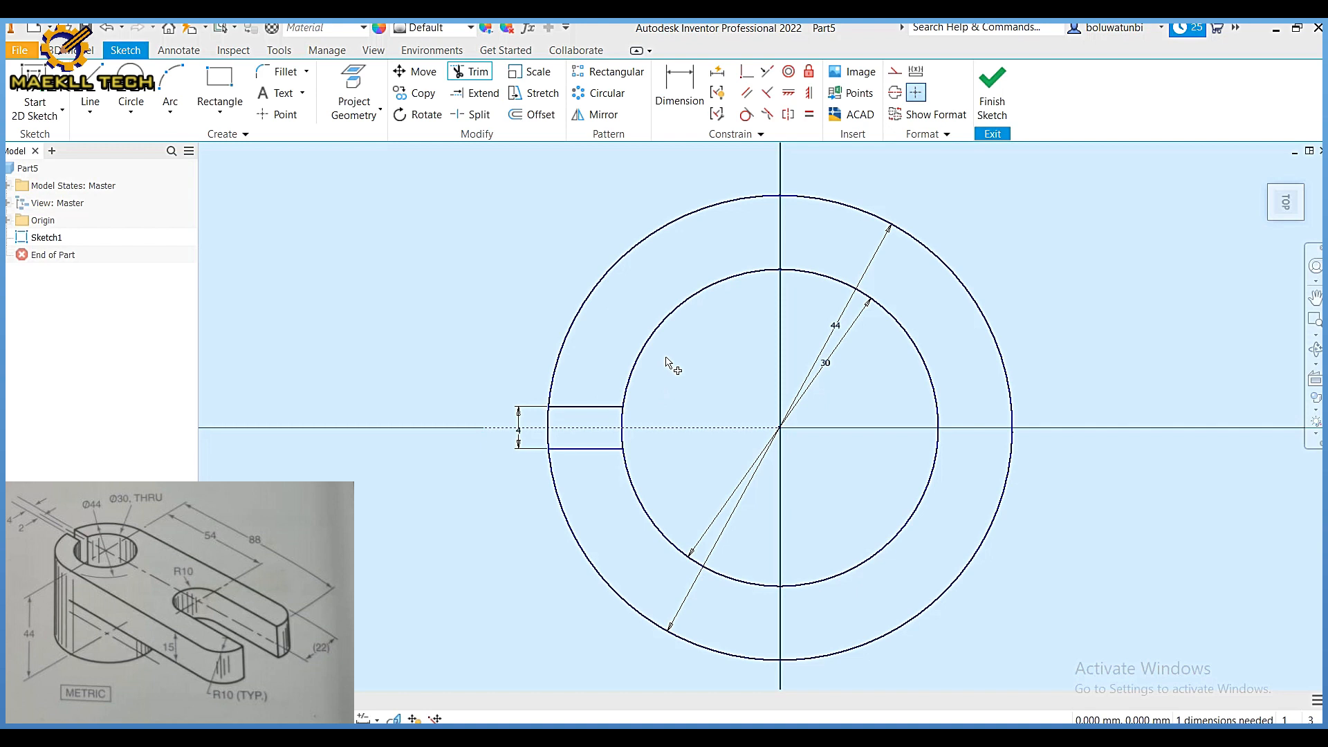
pyautogui.scroll(3, 669, 363)
pyautogui.scroll(1, 725, 328)
pyautogui.moveTo(725, 328); pyautogui.dragTo(511, 323, button='middle')
pyautogui.click(87, 92)
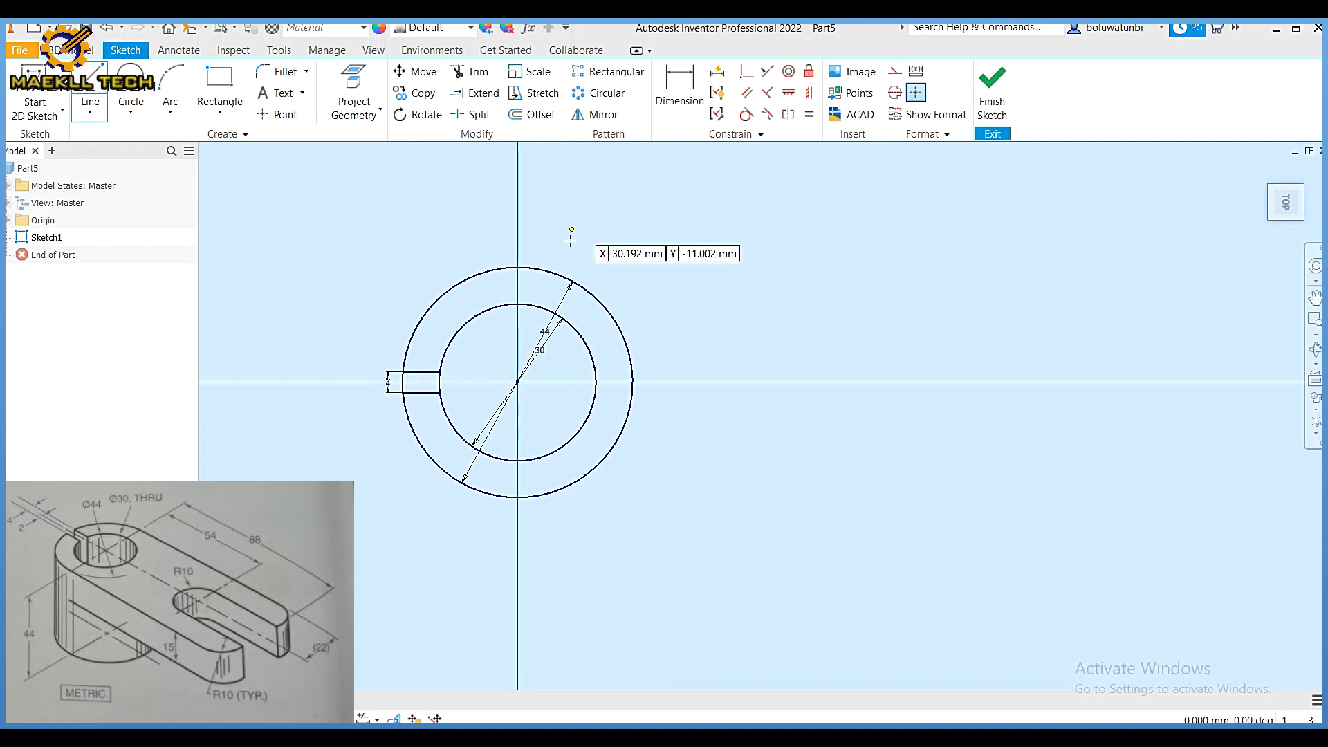
pyautogui.click(518, 267)
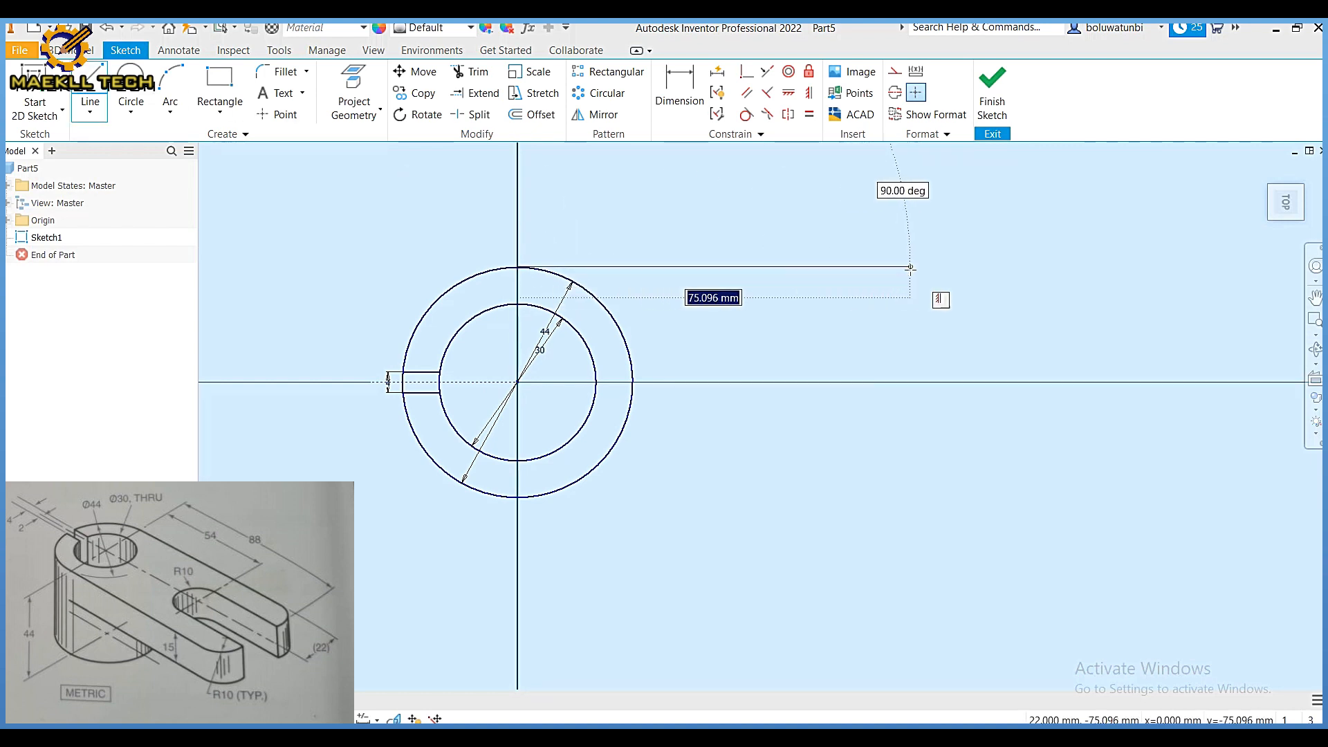
pyautogui.write('88')
pyautogui.press('Return')
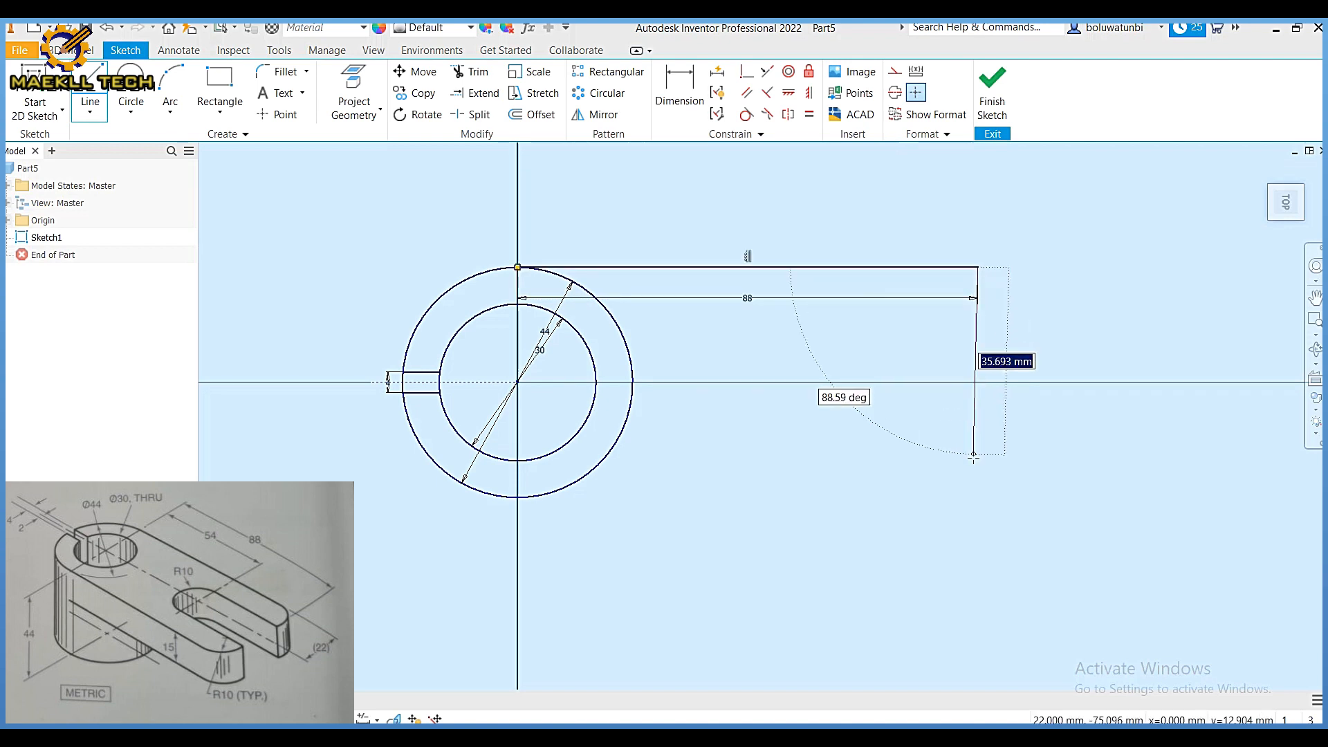
pyautogui.write('44')
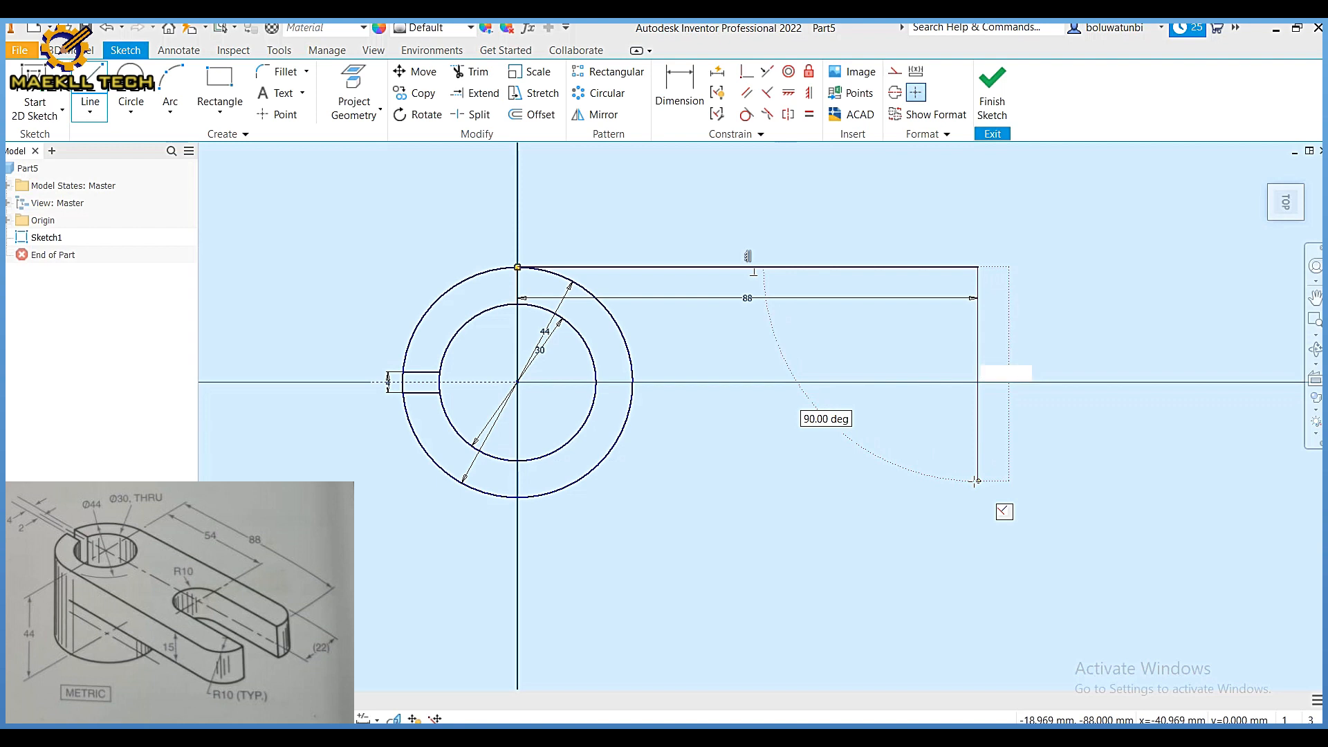
pyautogui.press('Return')
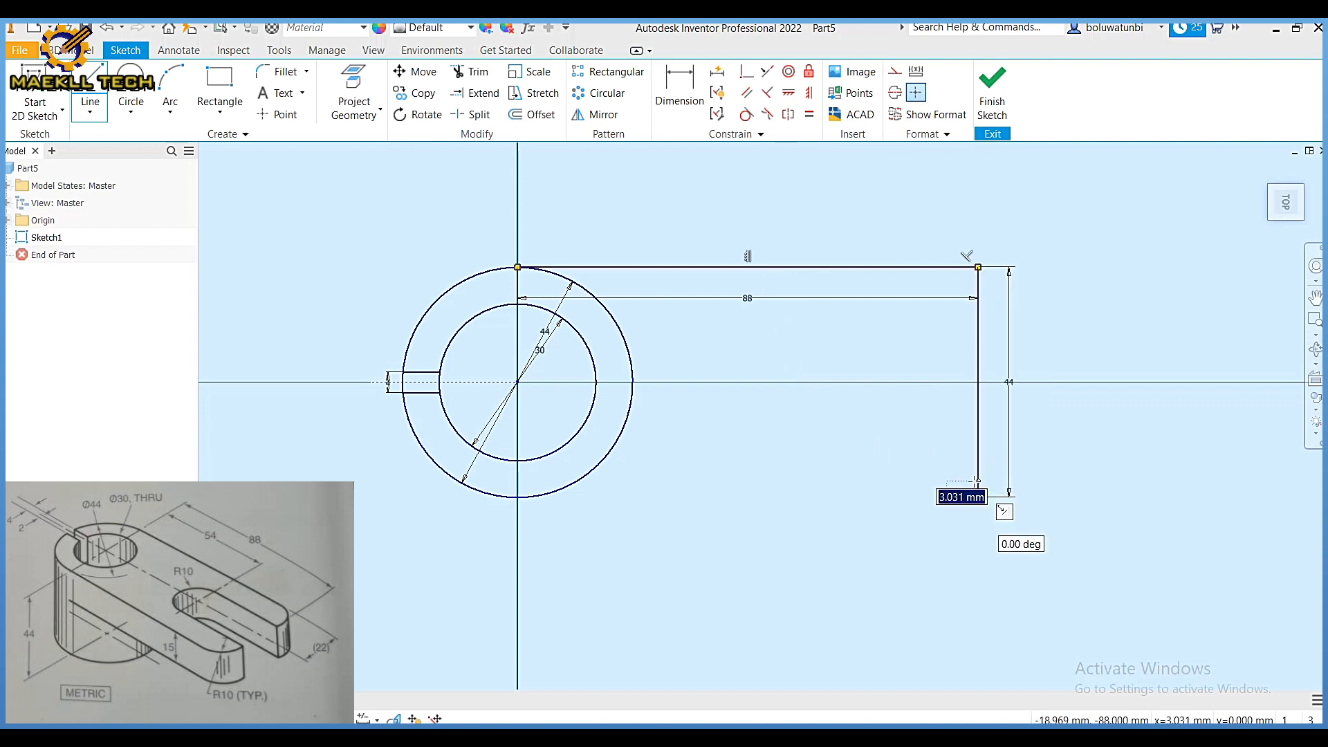
pyautogui.click(517, 497)
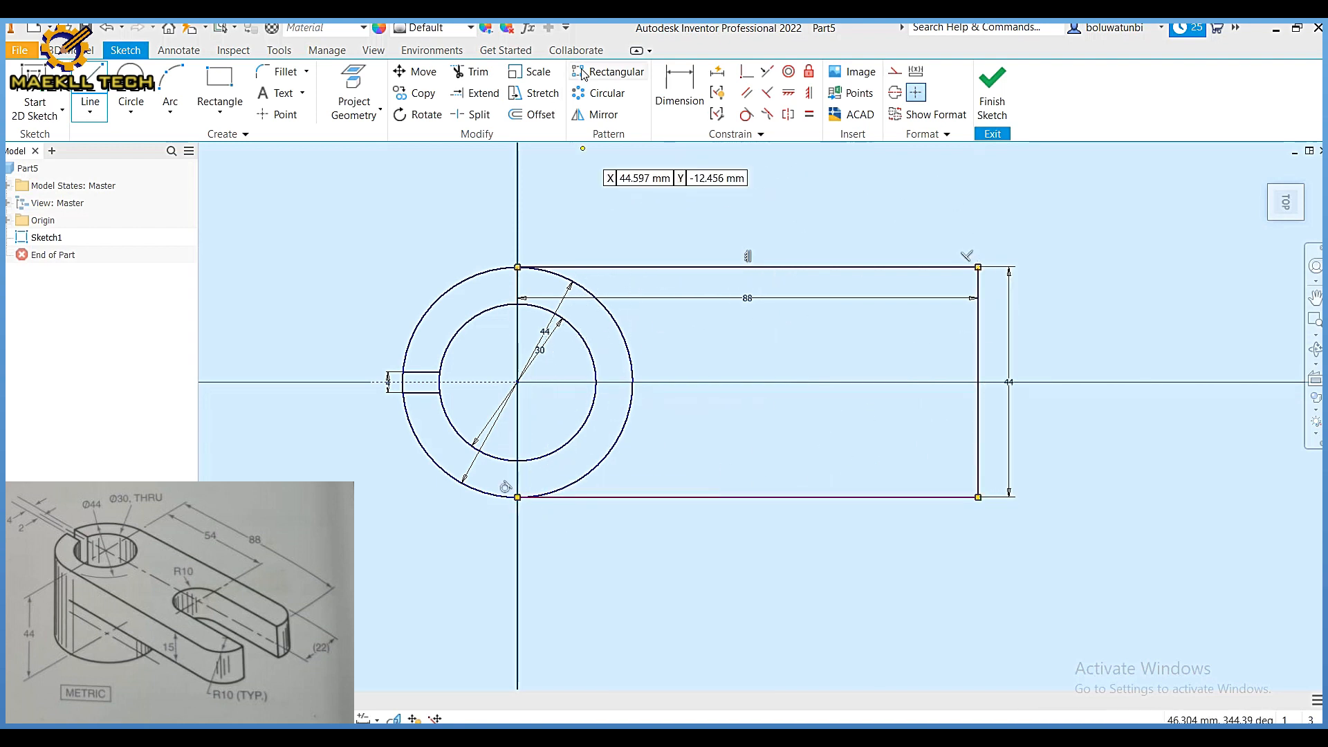
# Make the arm's upper edge tangent to the 44 mm outer circle.
pyautogui.click(745, 115)
pyautogui.click(578, 284)
pyautogui.click(576, 268)
pyautogui.press('Escape')
# Sketch a 20 mm diameter circle on the arm's horizontal centre axis, about 46 mm right of the ring's centre.
pyautogui.click(130, 77)
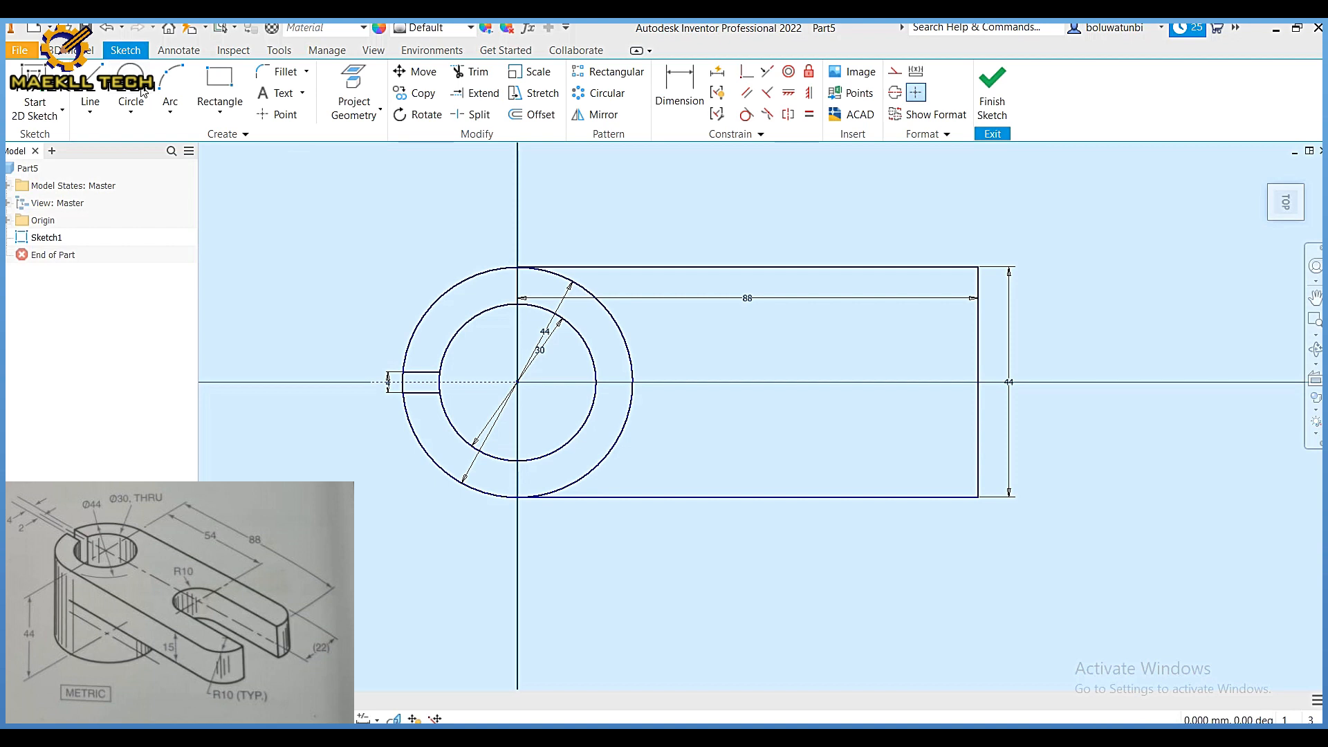
pyautogui.click(757, 382)
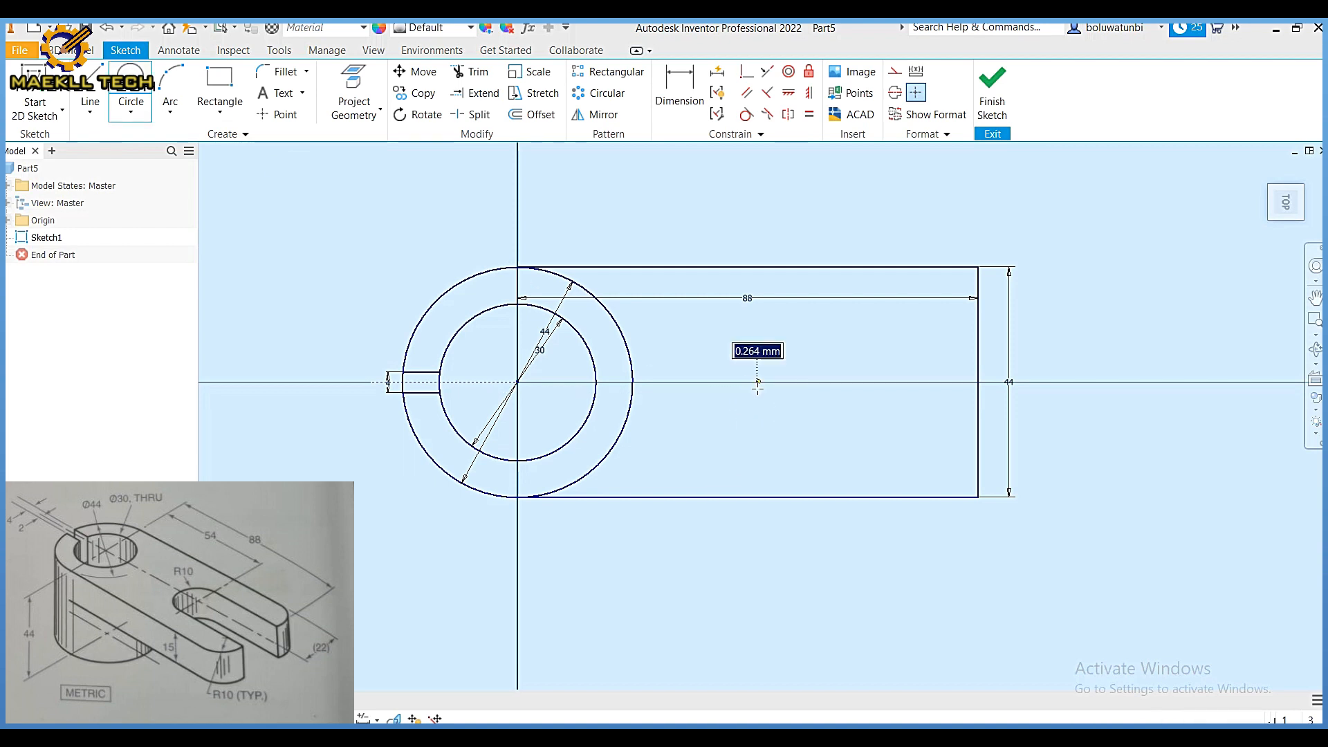
pyautogui.write('20')
pyautogui.press('Return')
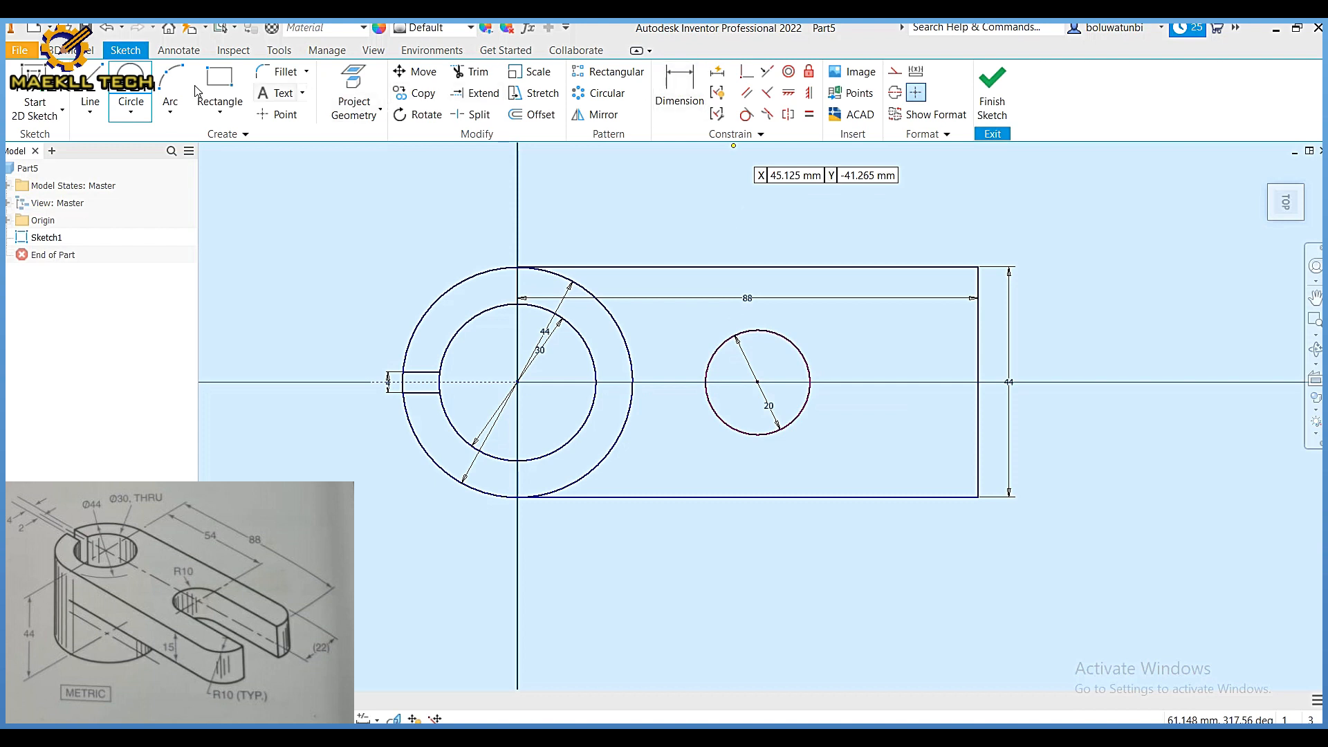
# Draw two horizontal lines from the top and bottom of the 20 mm circle to the arm's right edge.
pyautogui.press('l')
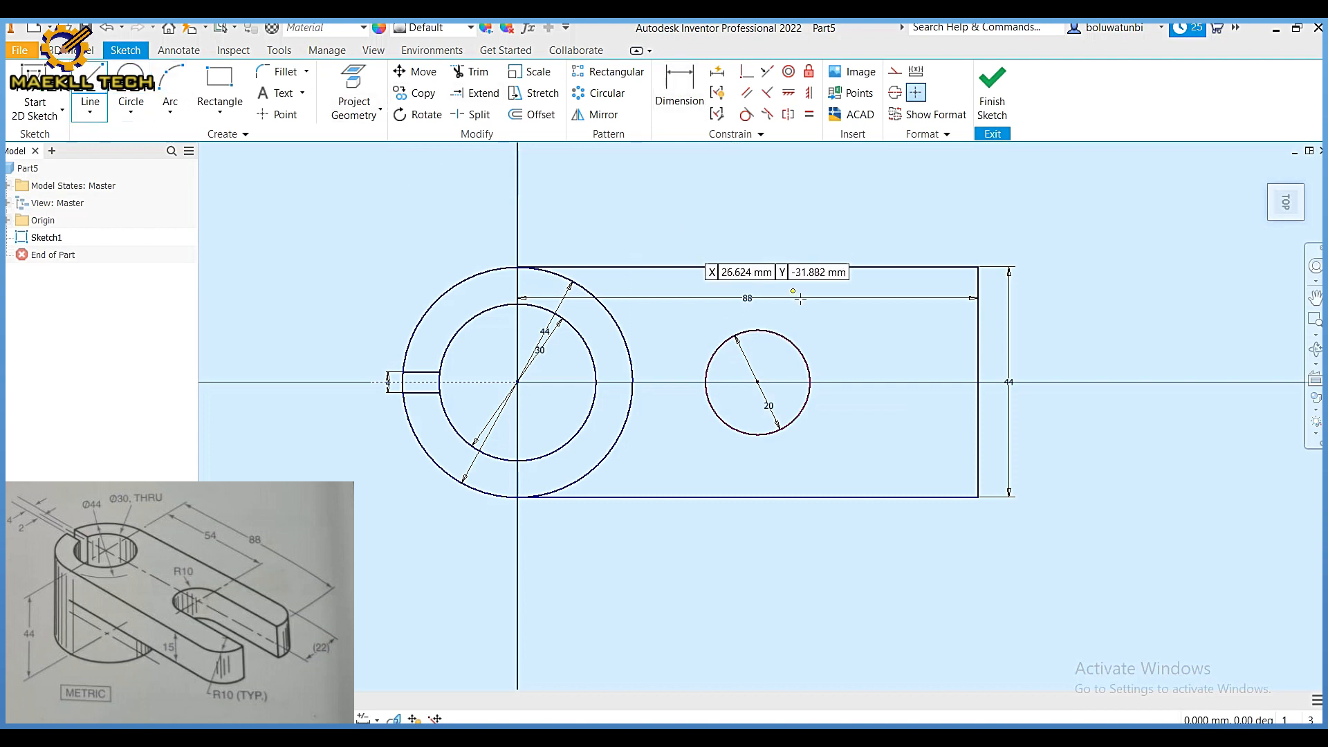
pyautogui.click(761, 330)
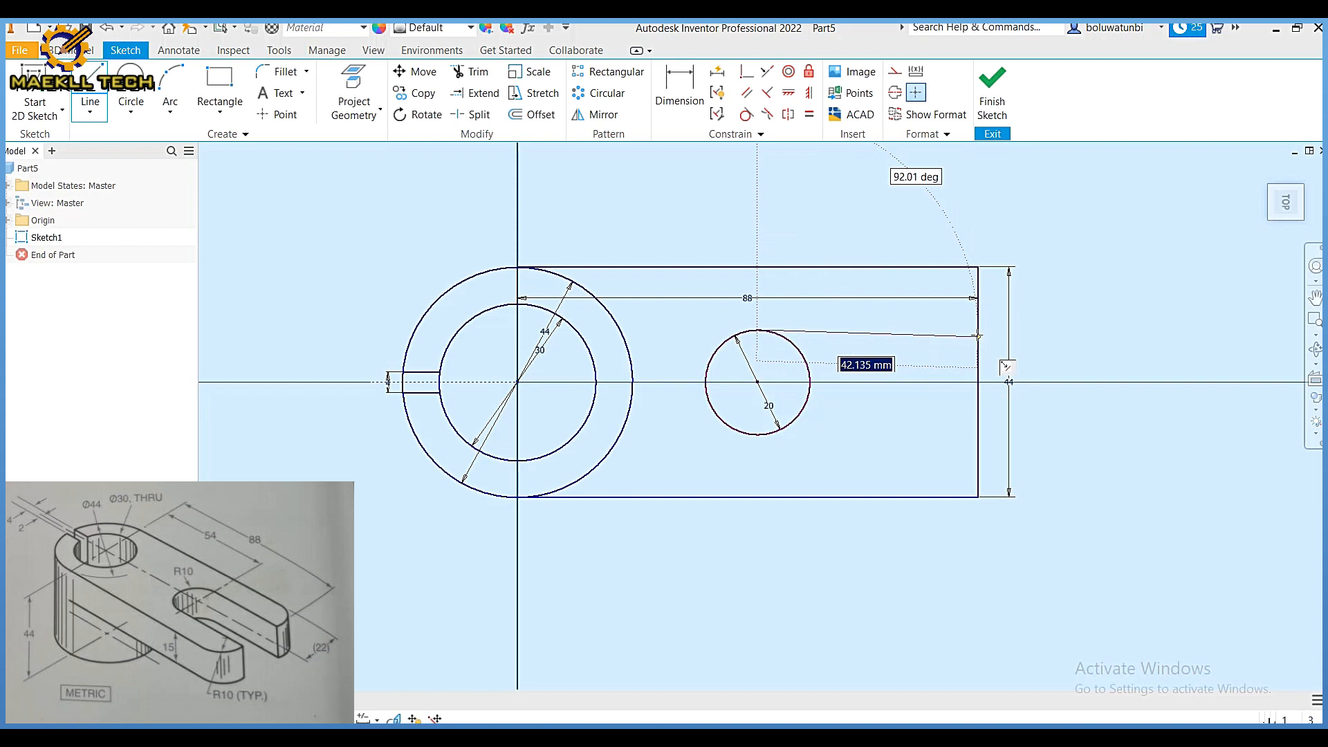
pyautogui.click(977, 330)
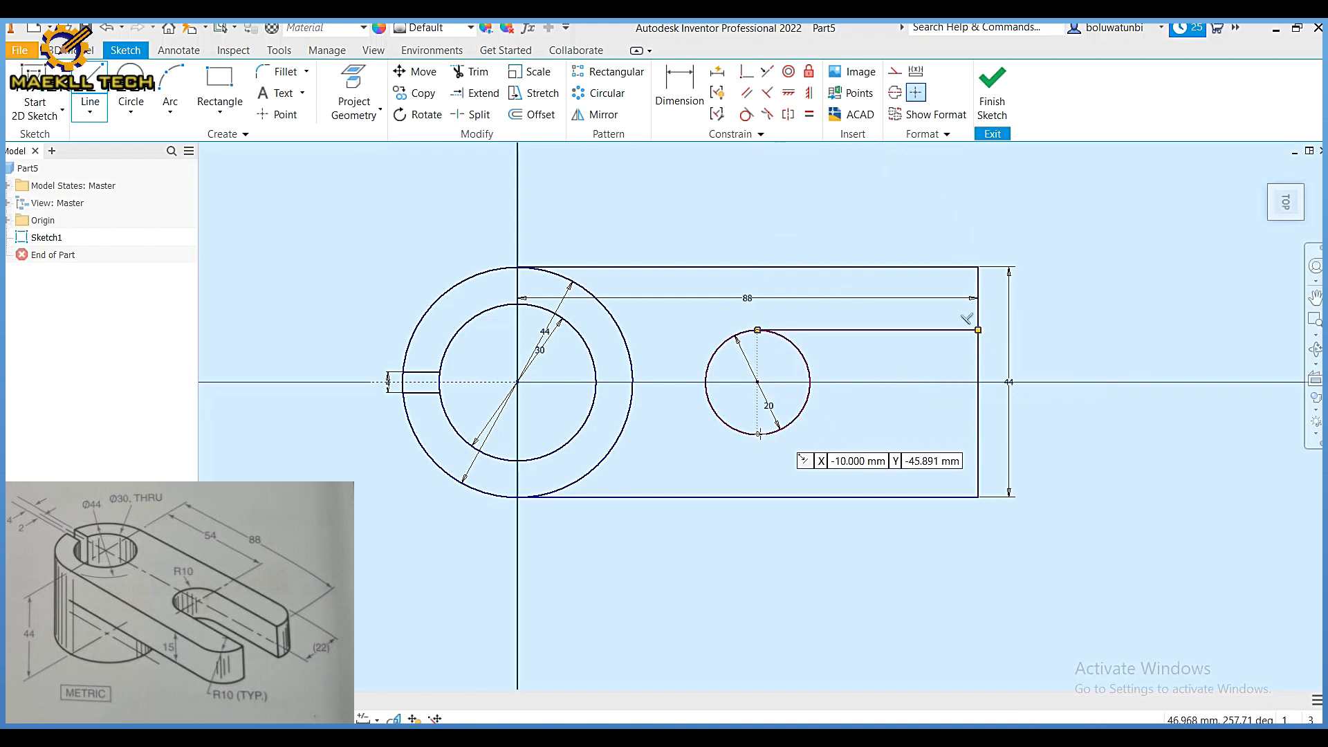
pyautogui.click(978, 435)
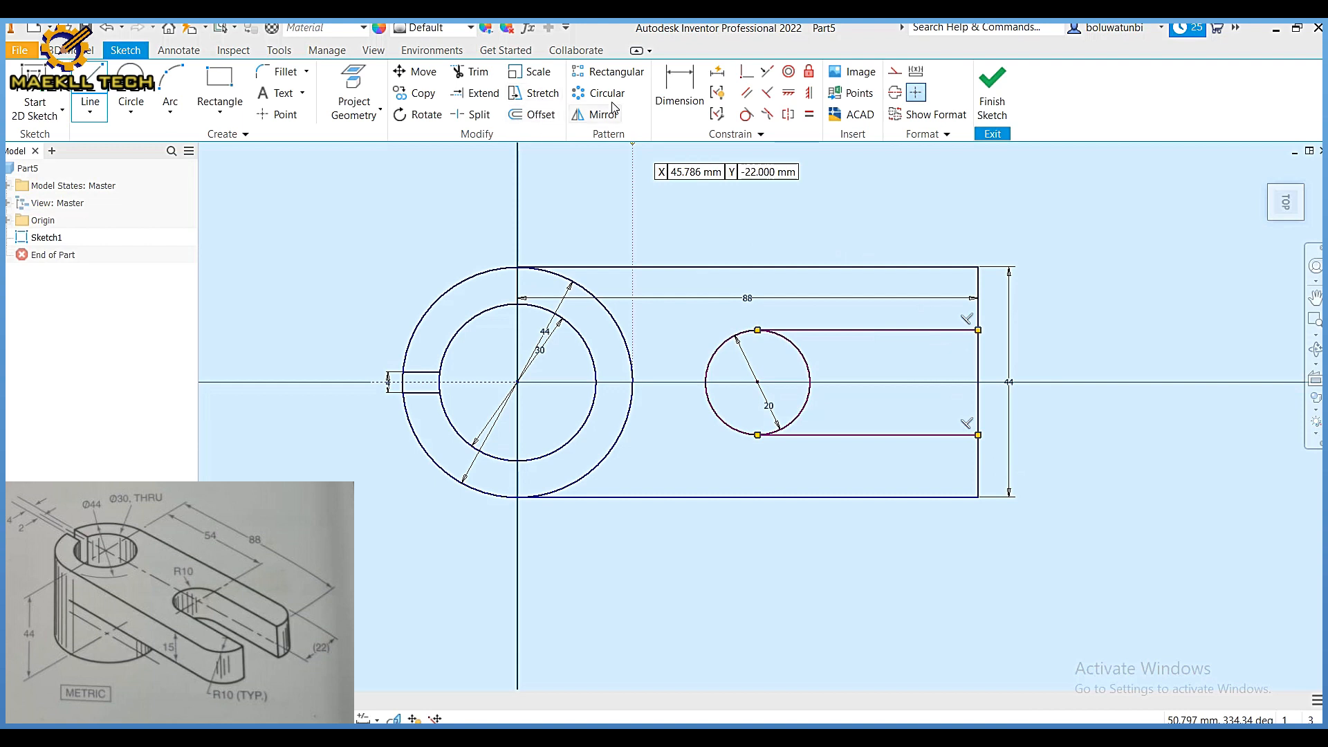
pyautogui.press('Escape')
# Dimension the 20 mm circle's centre 54 mm horizontally from the ring's centre.
pyautogui.press('d')
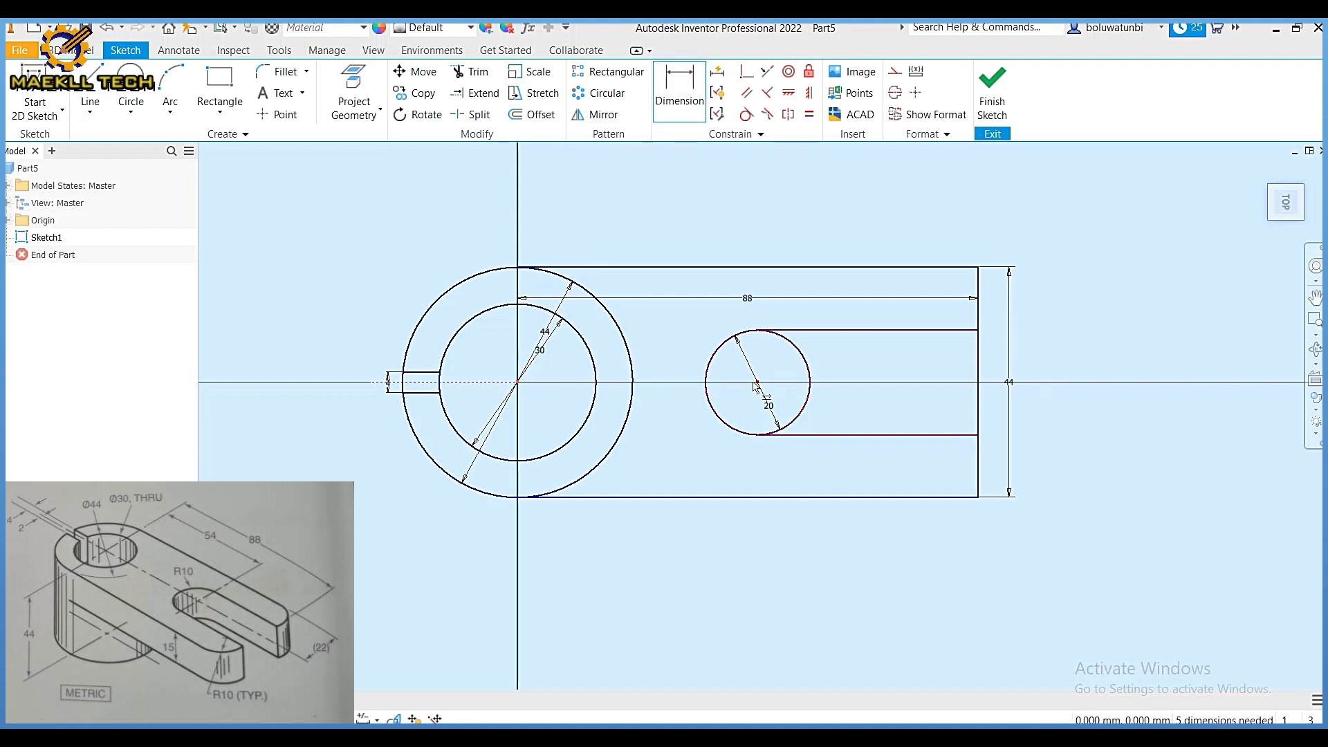
pyautogui.click(758, 382)
pyautogui.click(669, 239)
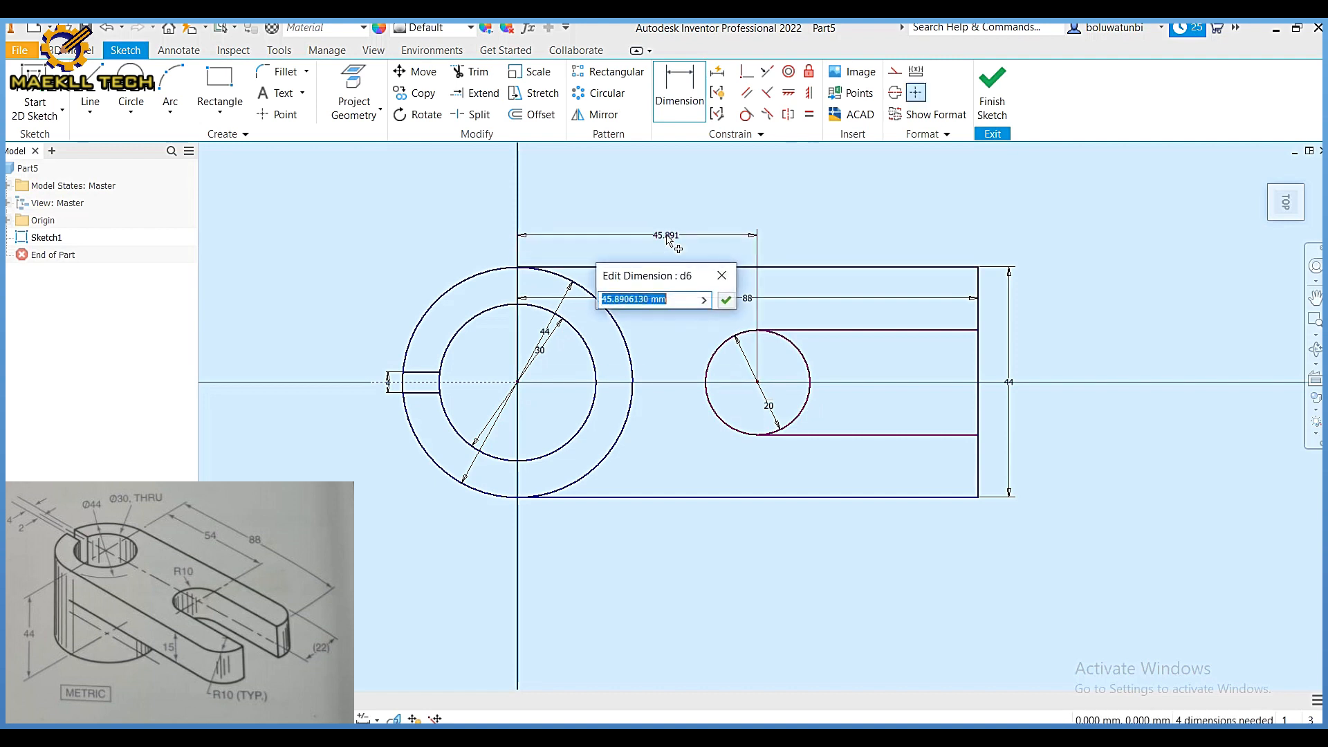
pyautogui.write('54')
pyautogui.press('Return')
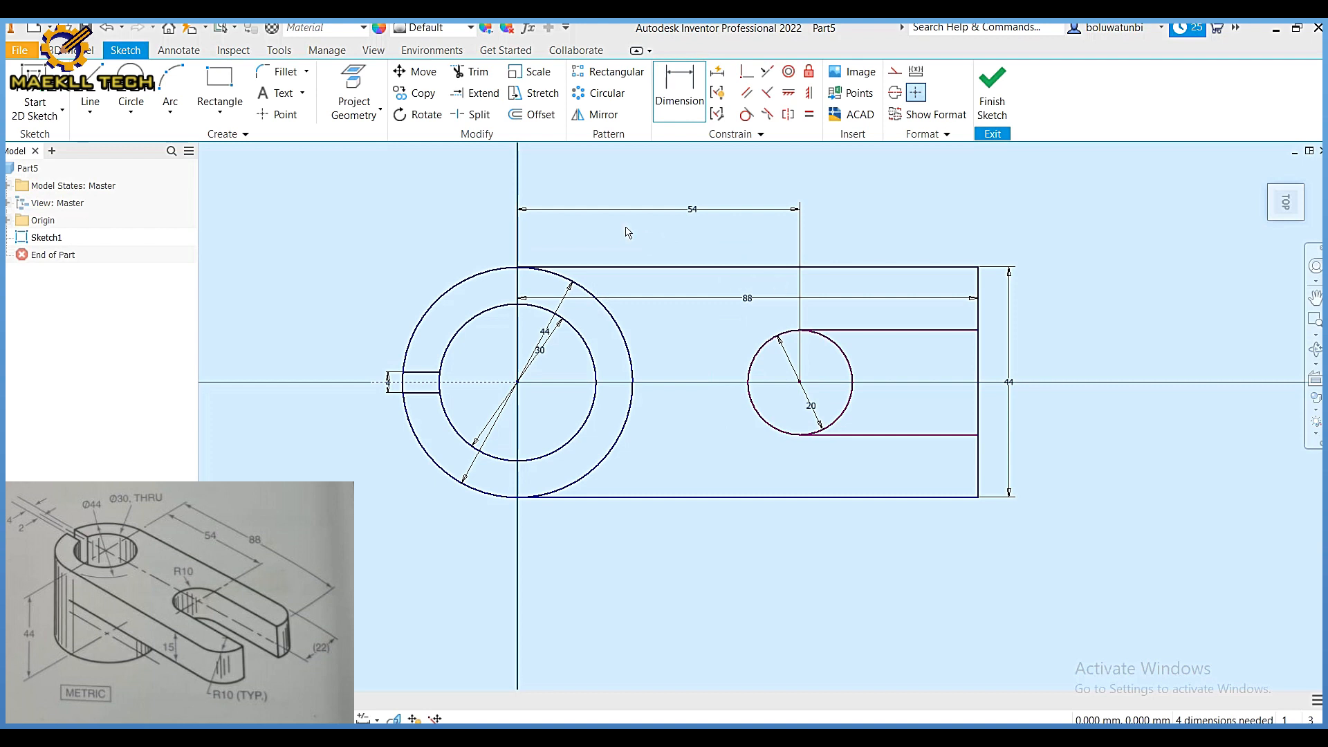
# Fillet the two outer corners at the arm's free end with a 10 mm radius.
pyautogui.click(285, 72)
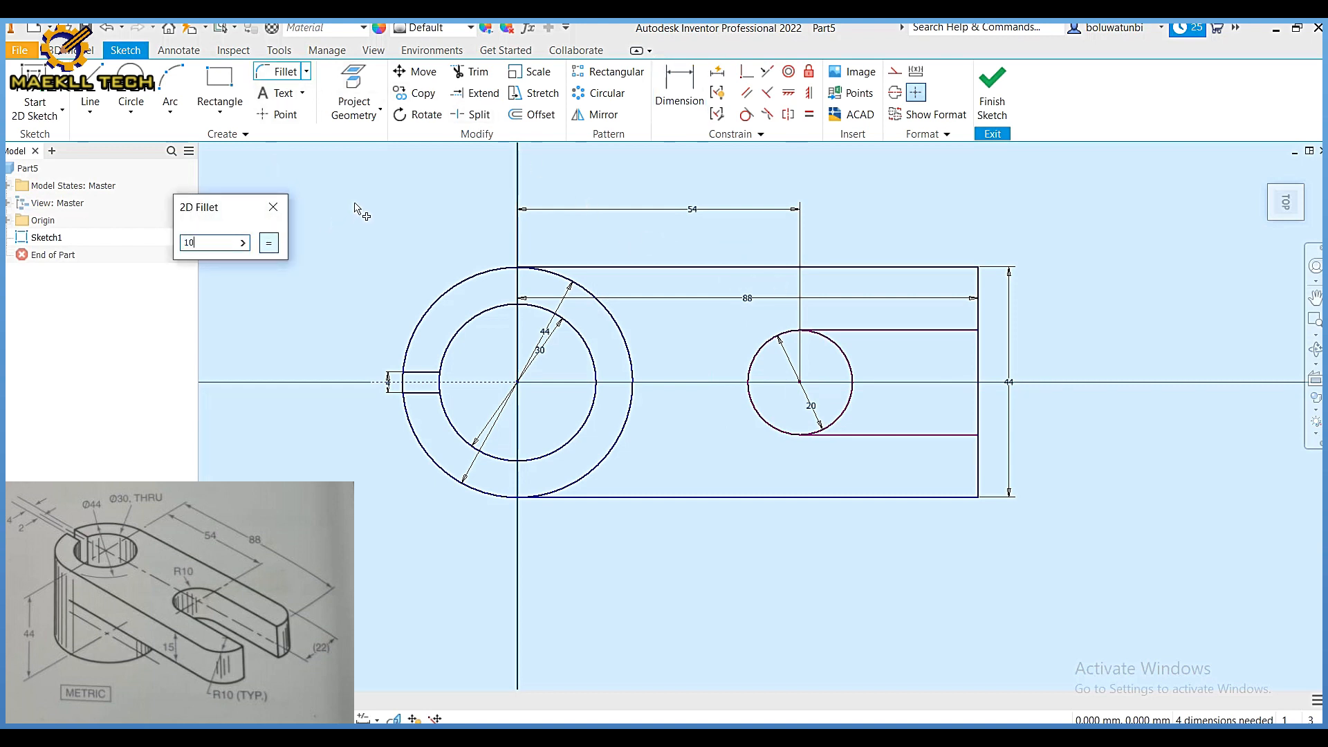
pyautogui.click(958, 268)
pyautogui.click(979, 289)
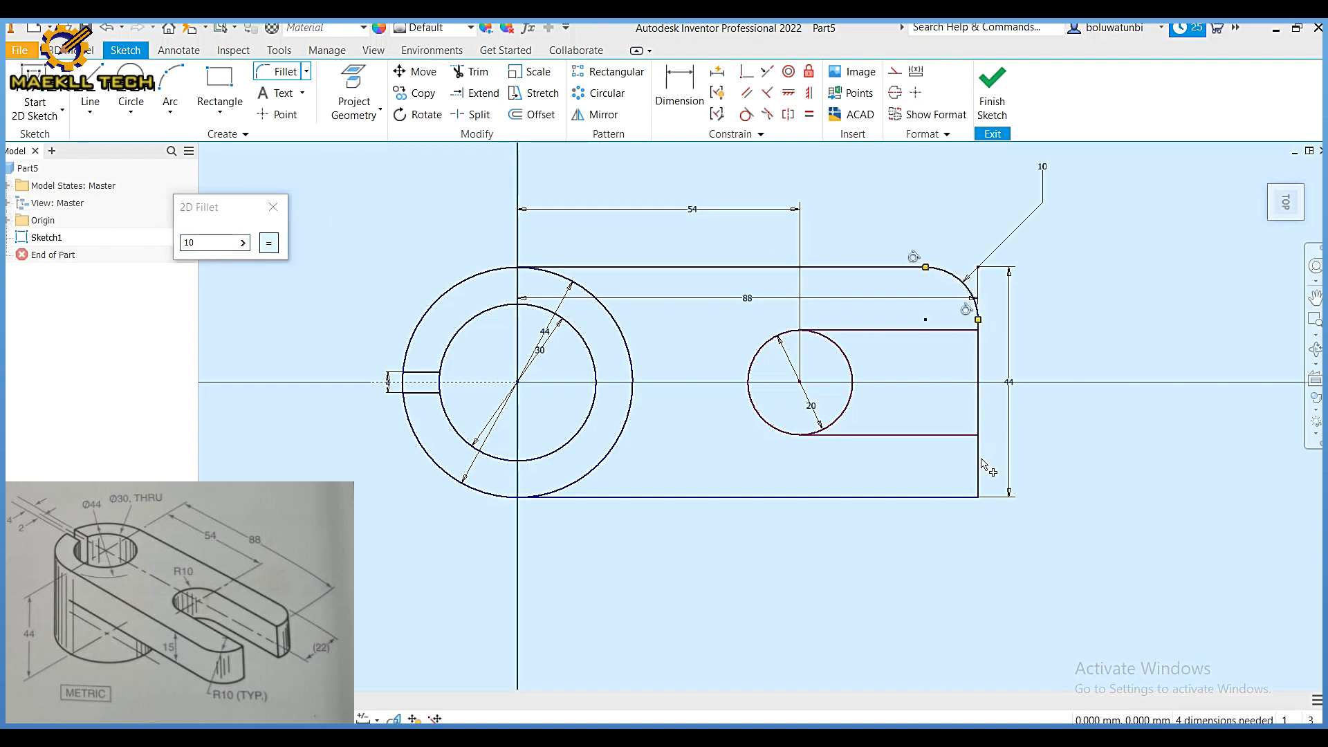
pyautogui.click(960, 496)
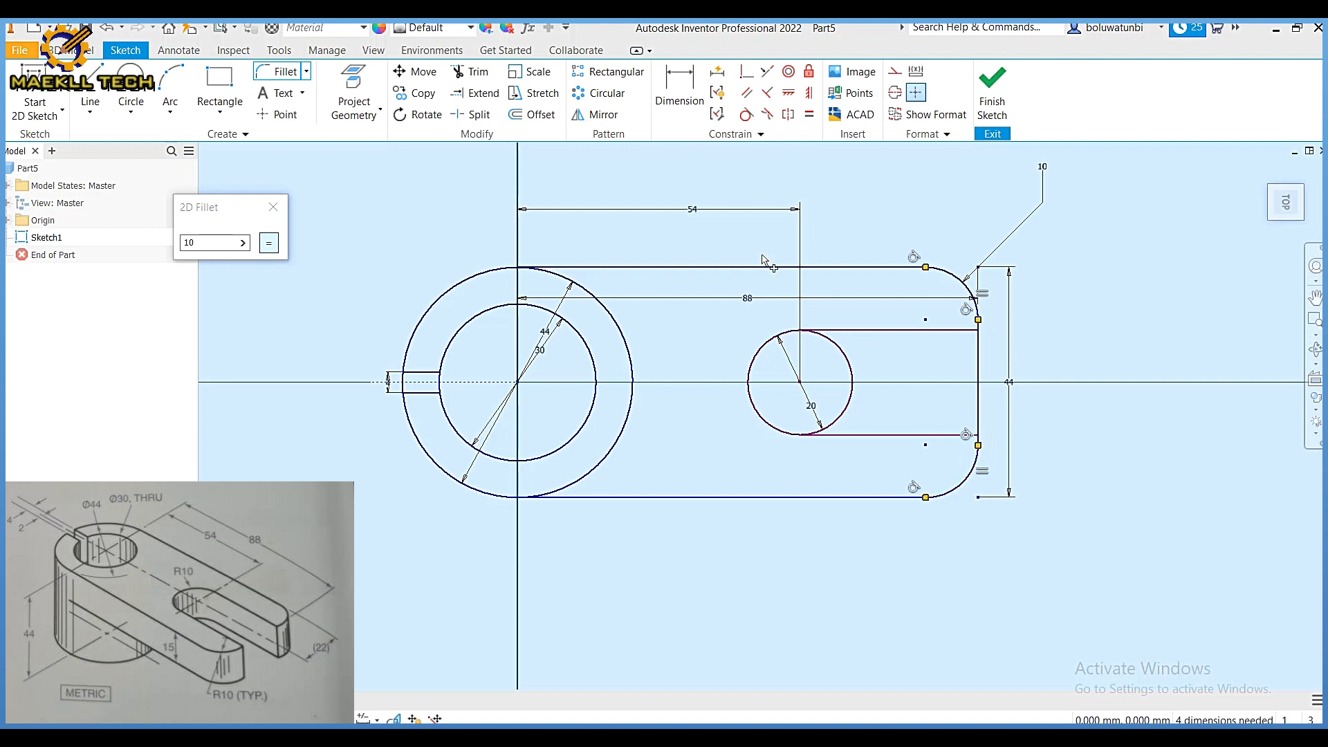
# Trim the arm's end edge between the slot lines and the 20 mm circle's half inside the slot, and finish the sketch.
pyautogui.click(477, 72)
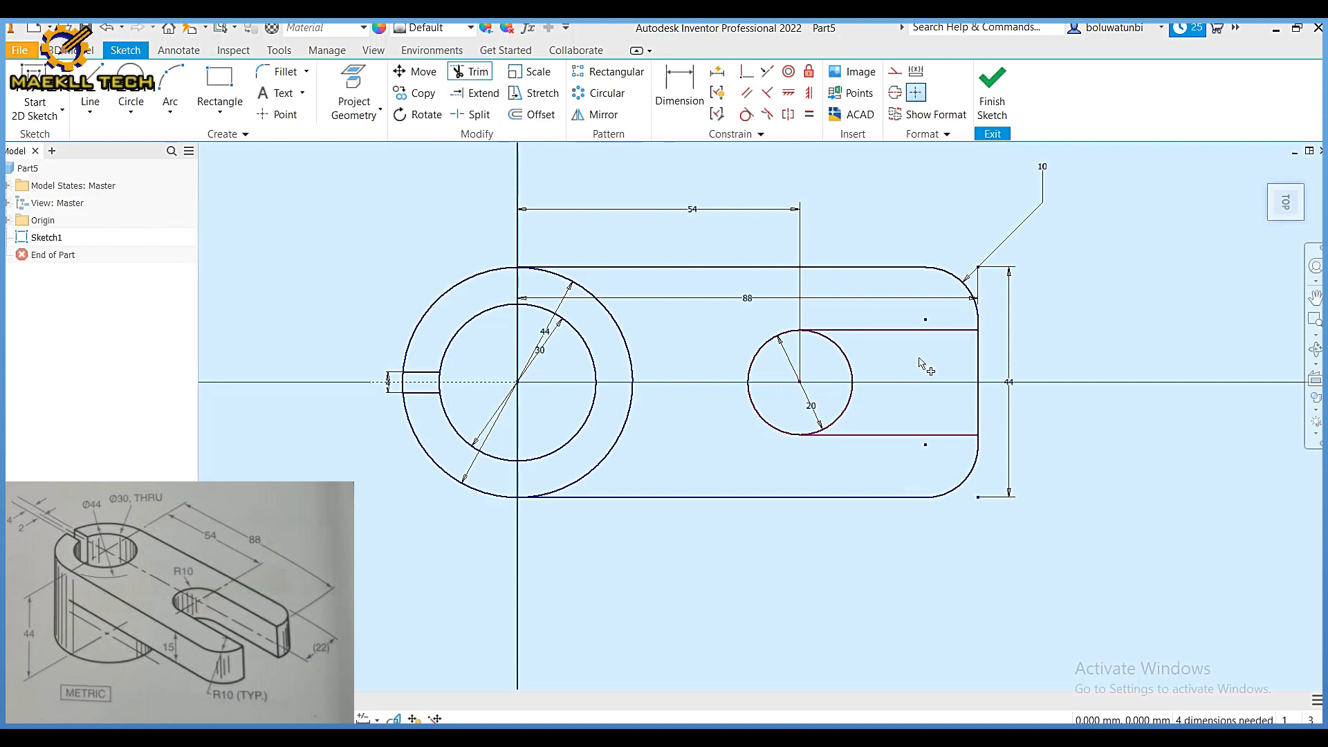
pyautogui.click(982, 370)
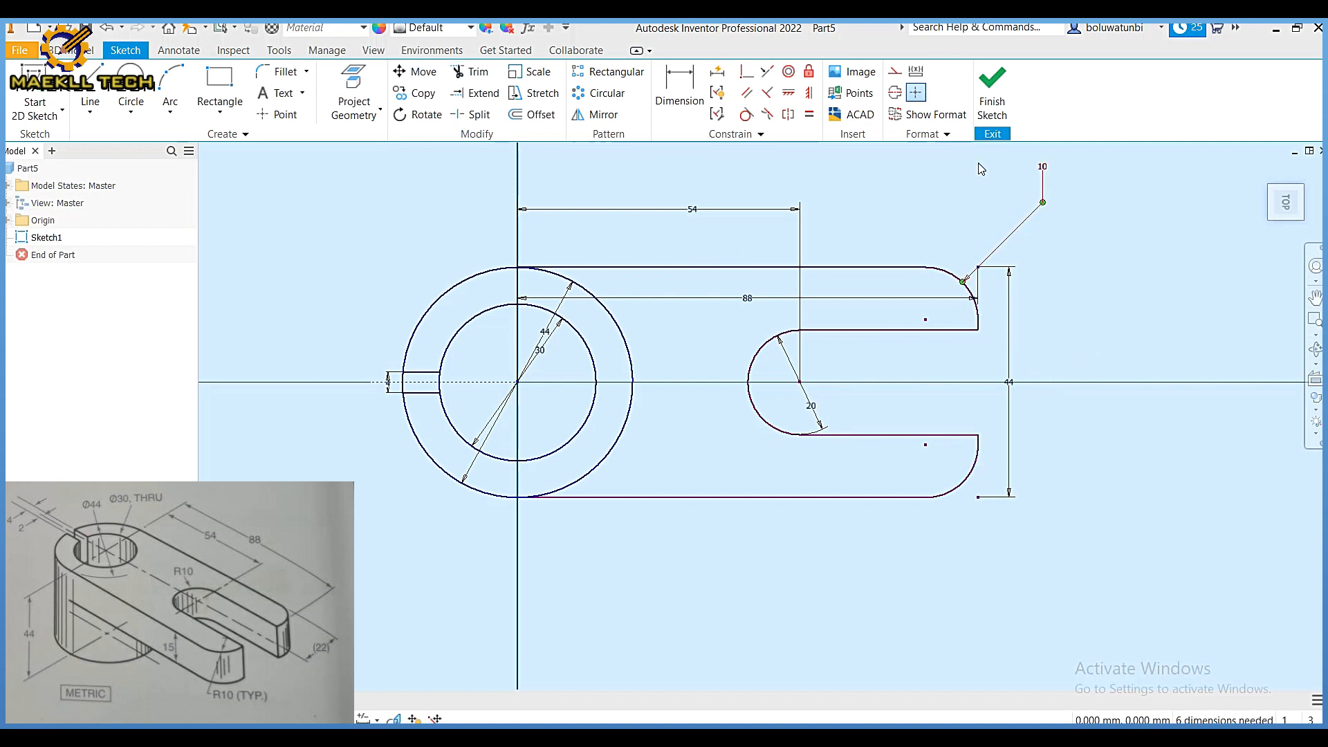
pyautogui.click(992, 90)
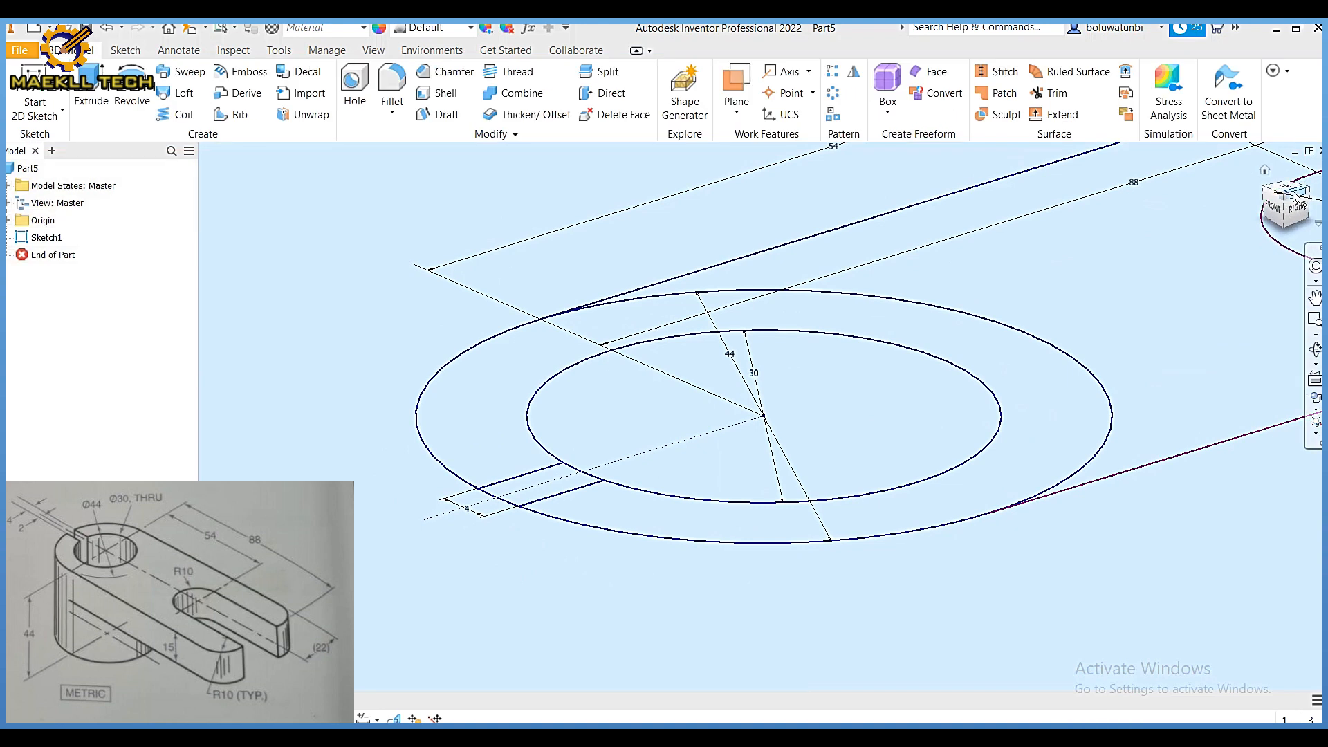
# Extrude the slit ring profile 44 mm downward from the sketch plane.
pyautogui.click(1295, 195)
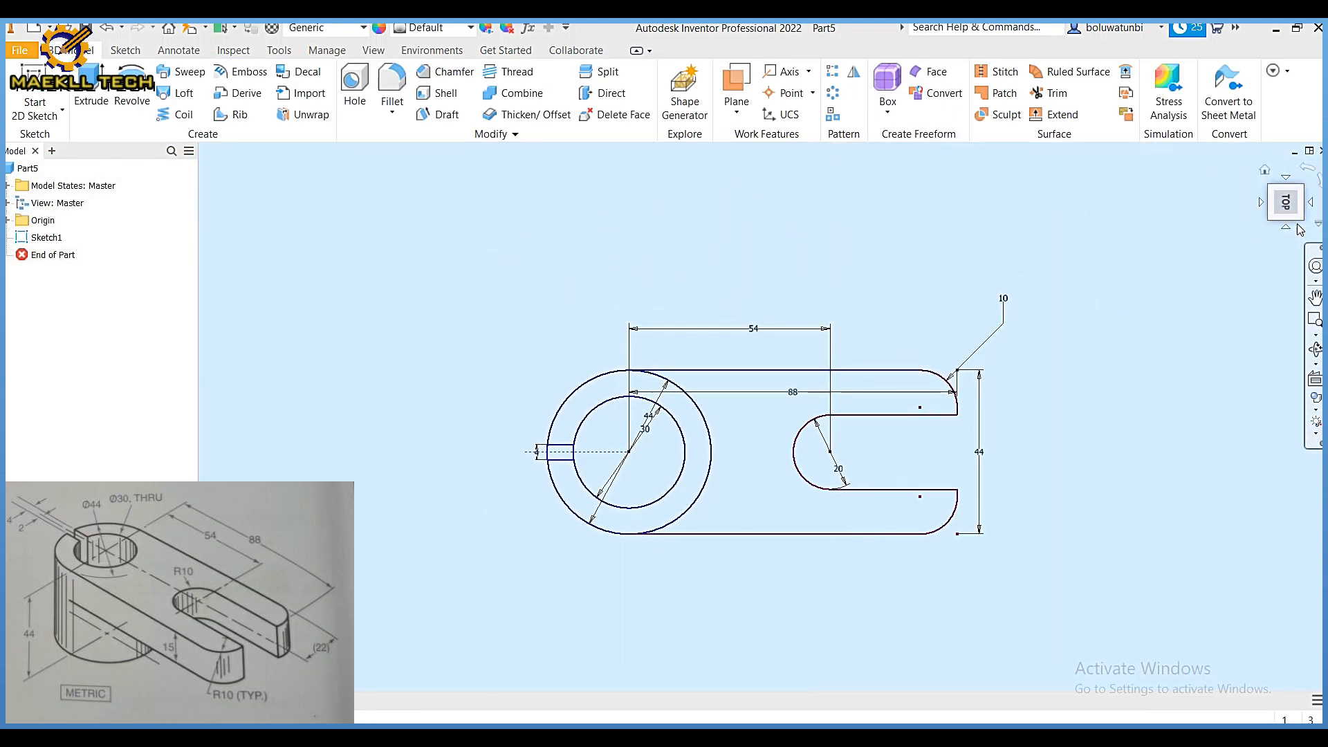
pyautogui.click(1288, 230)
pyautogui.press('F6')
pyautogui.click(91, 97)
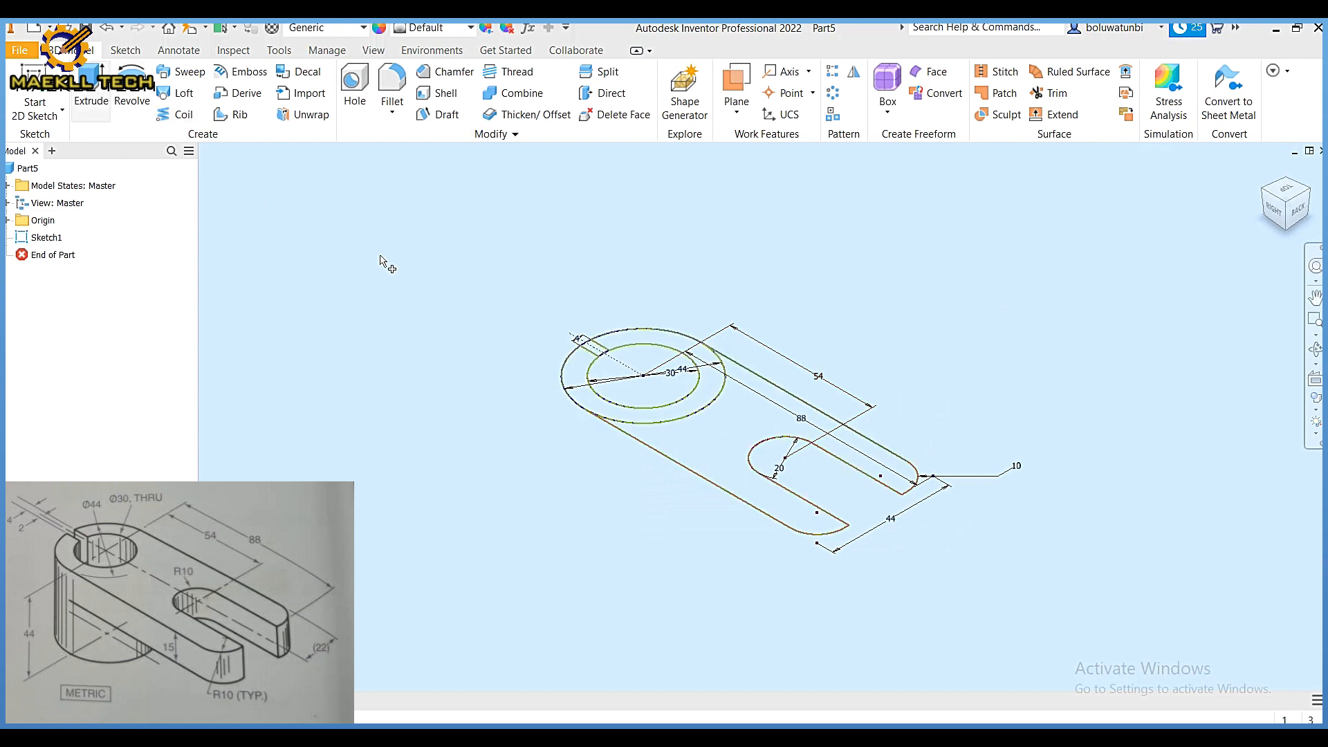
pyautogui.click(589, 402)
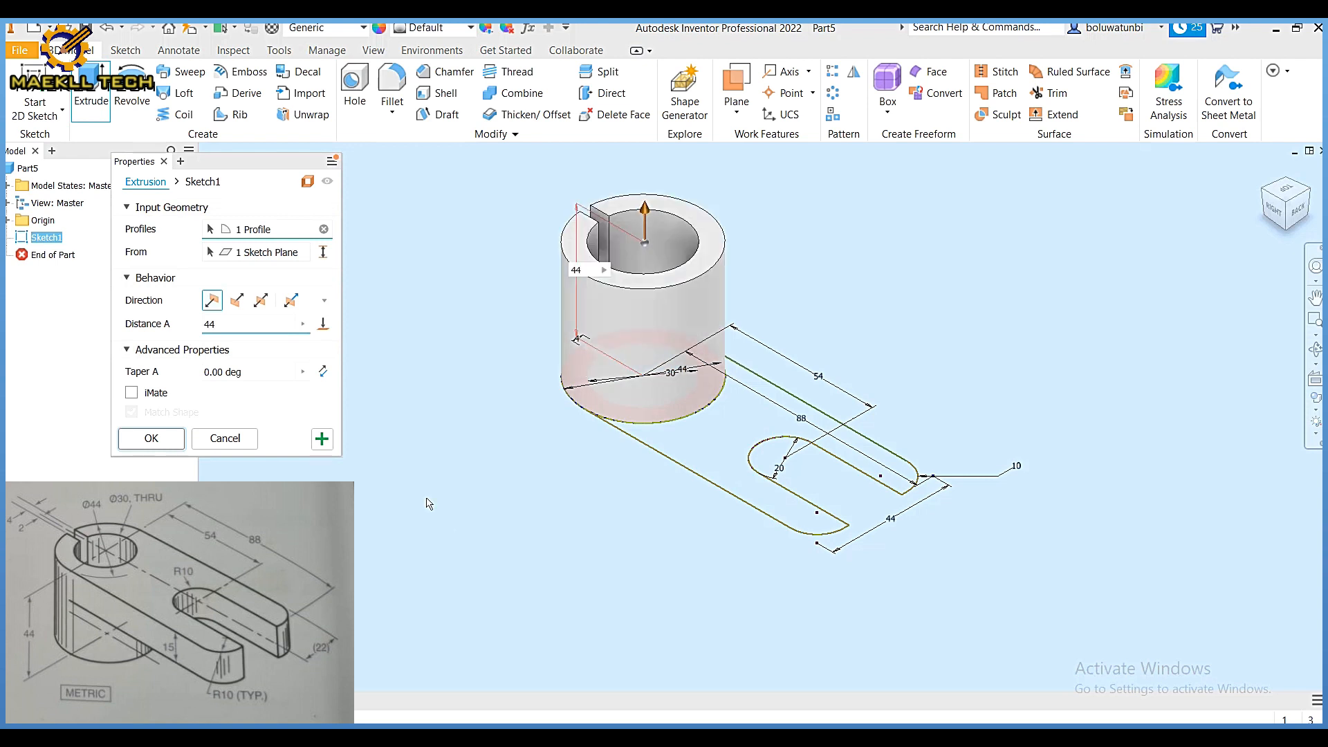
pyautogui.click(237, 300)
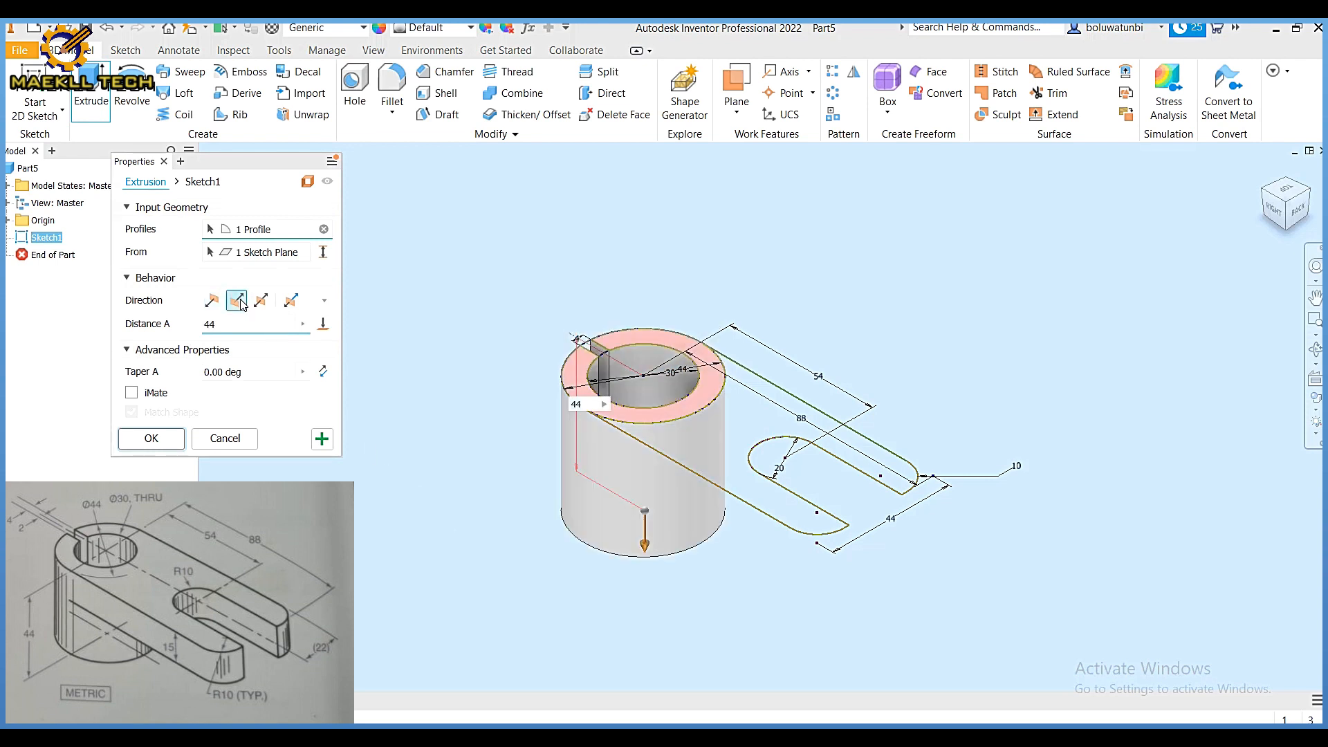
pyautogui.click(152, 438)
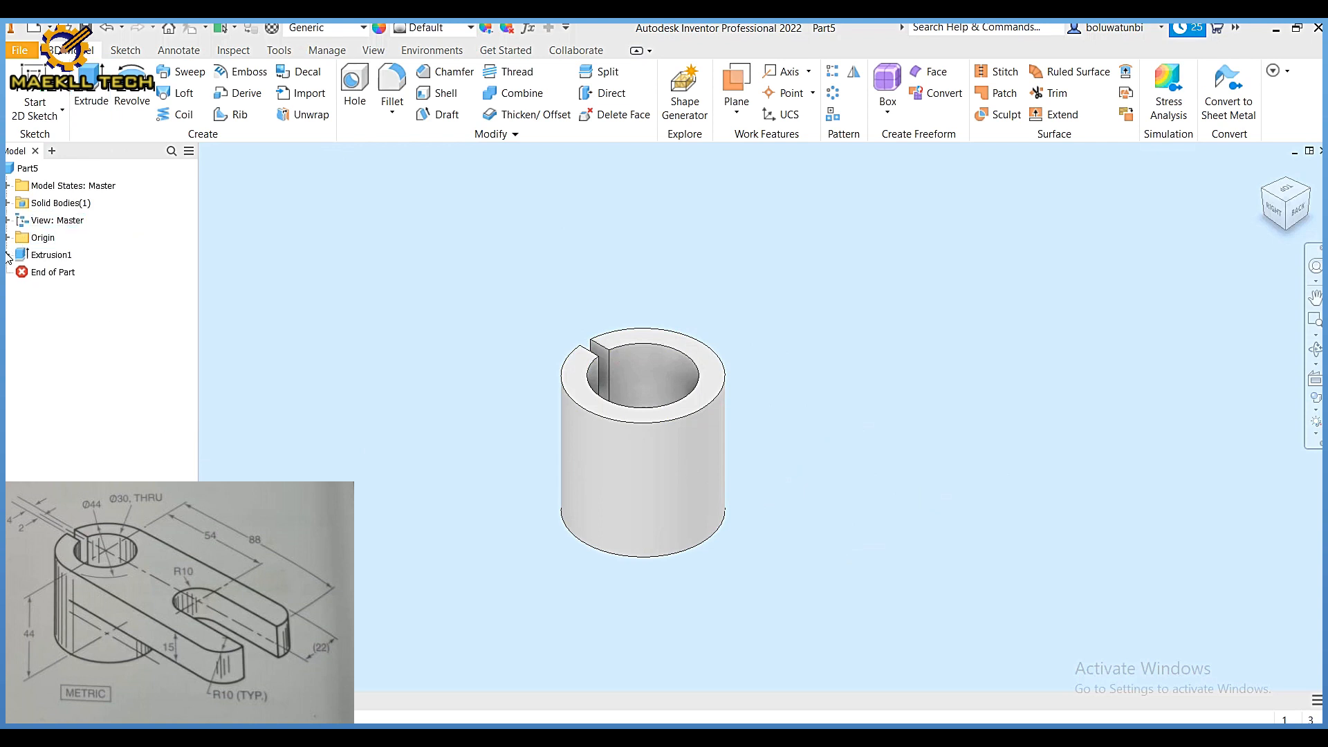
# Share the ring extrusion's sketch and extrude the slotted arm profile 15 mm downward, joined to the ring.
pyautogui.rightClick(54, 272)
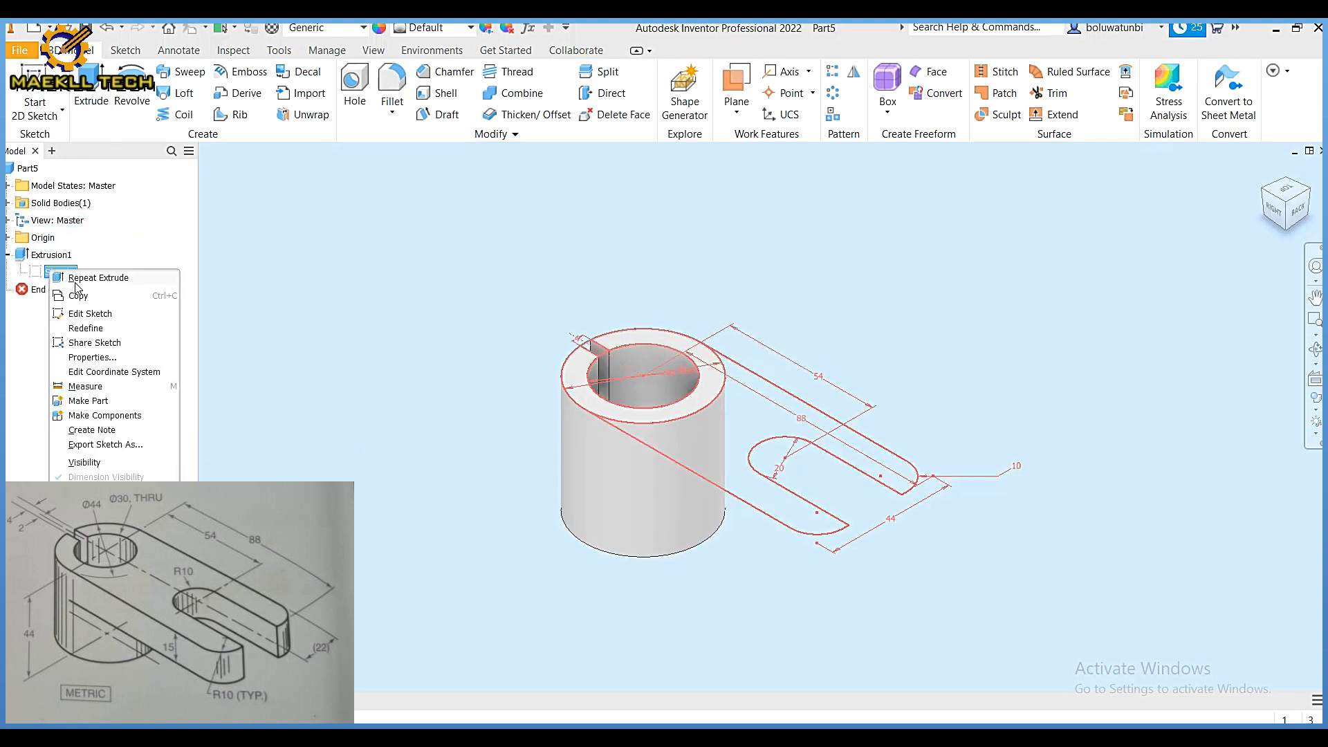
pyautogui.click(109, 343)
pyautogui.click(92, 90)
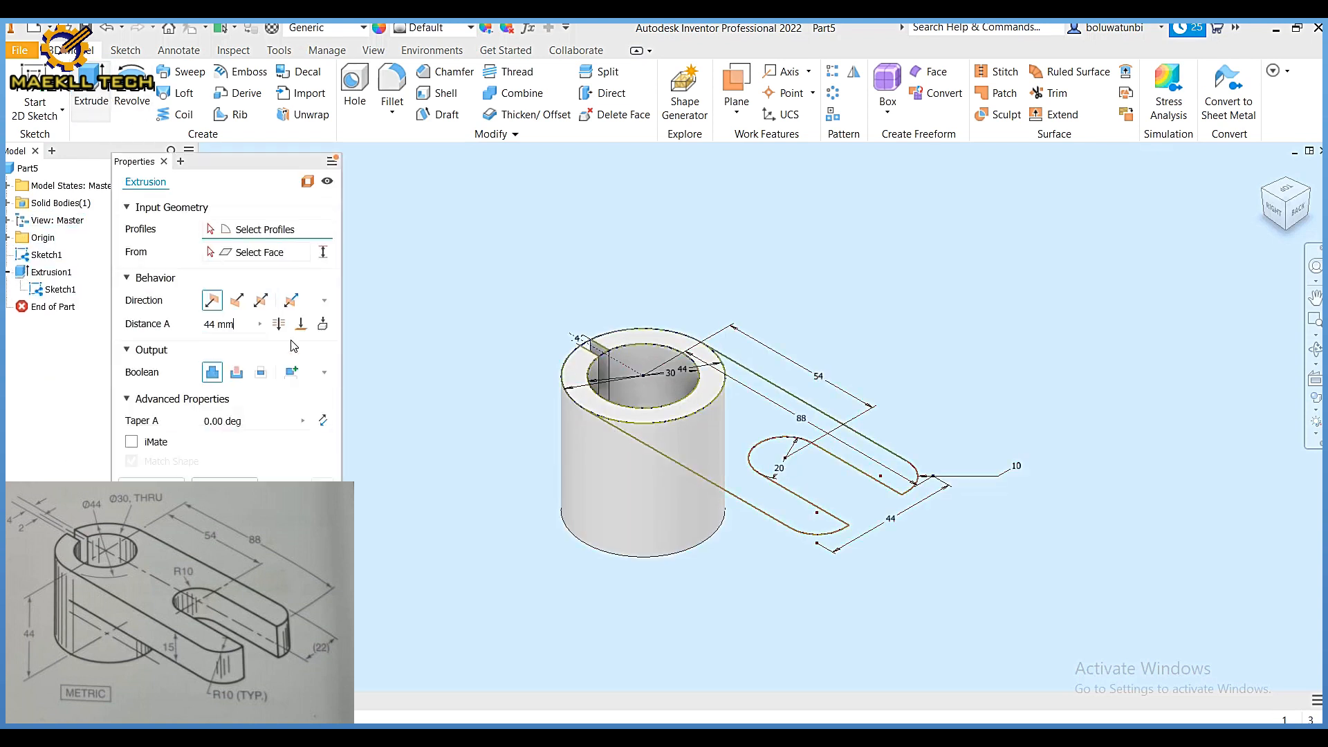
pyautogui.click(723, 458)
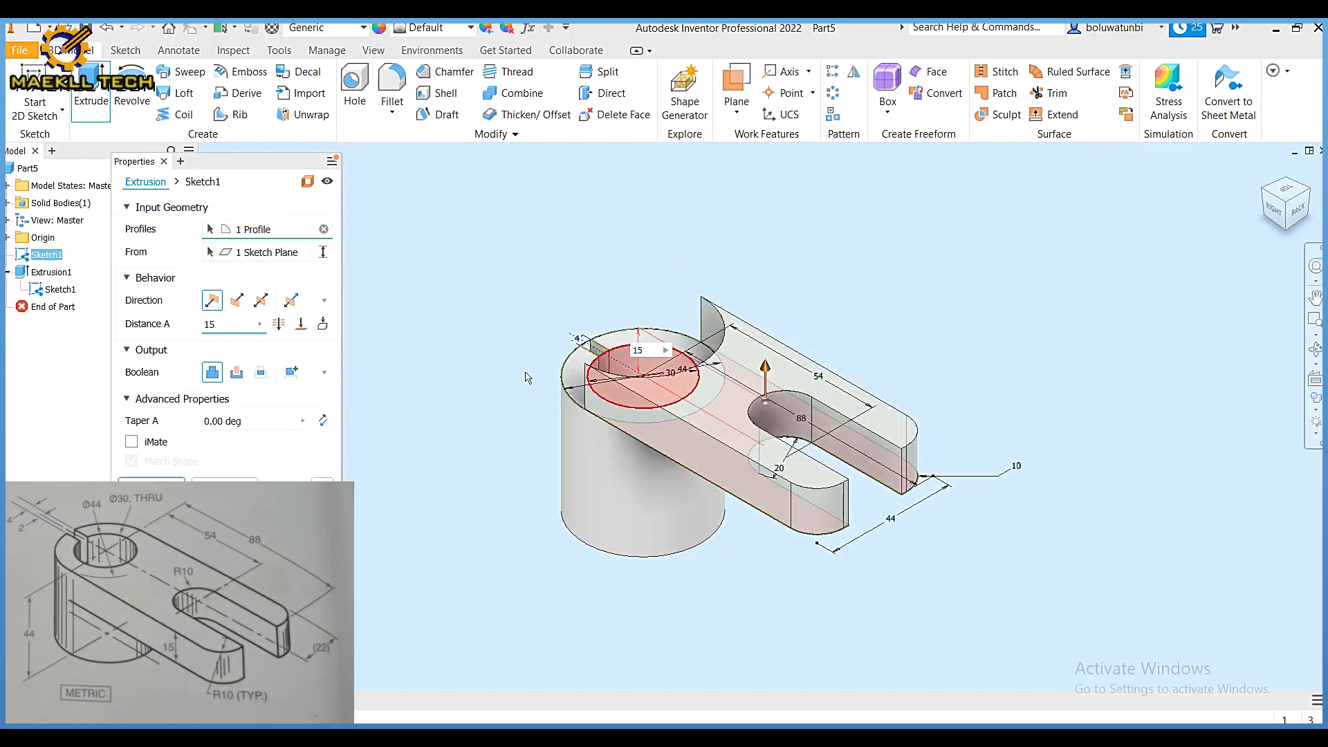
pyautogui.click(237, 302)
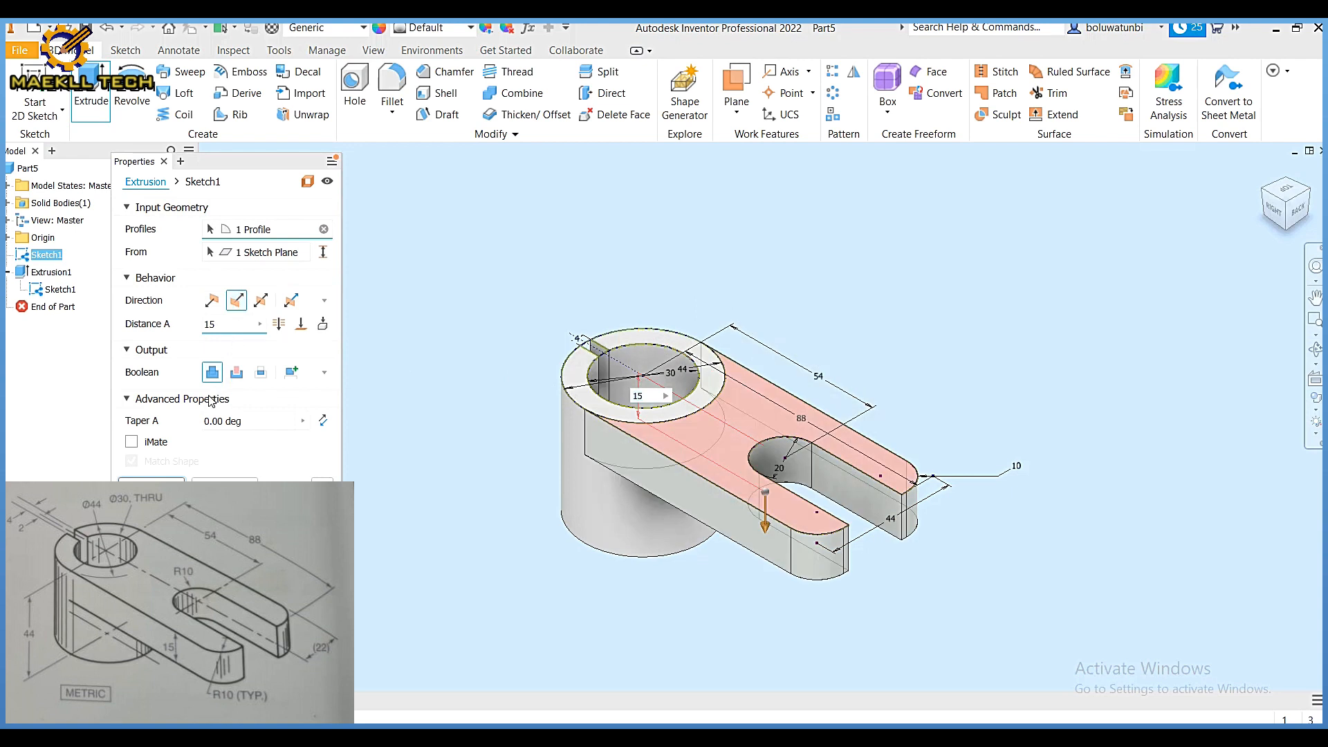
pyautogui.press('Return')
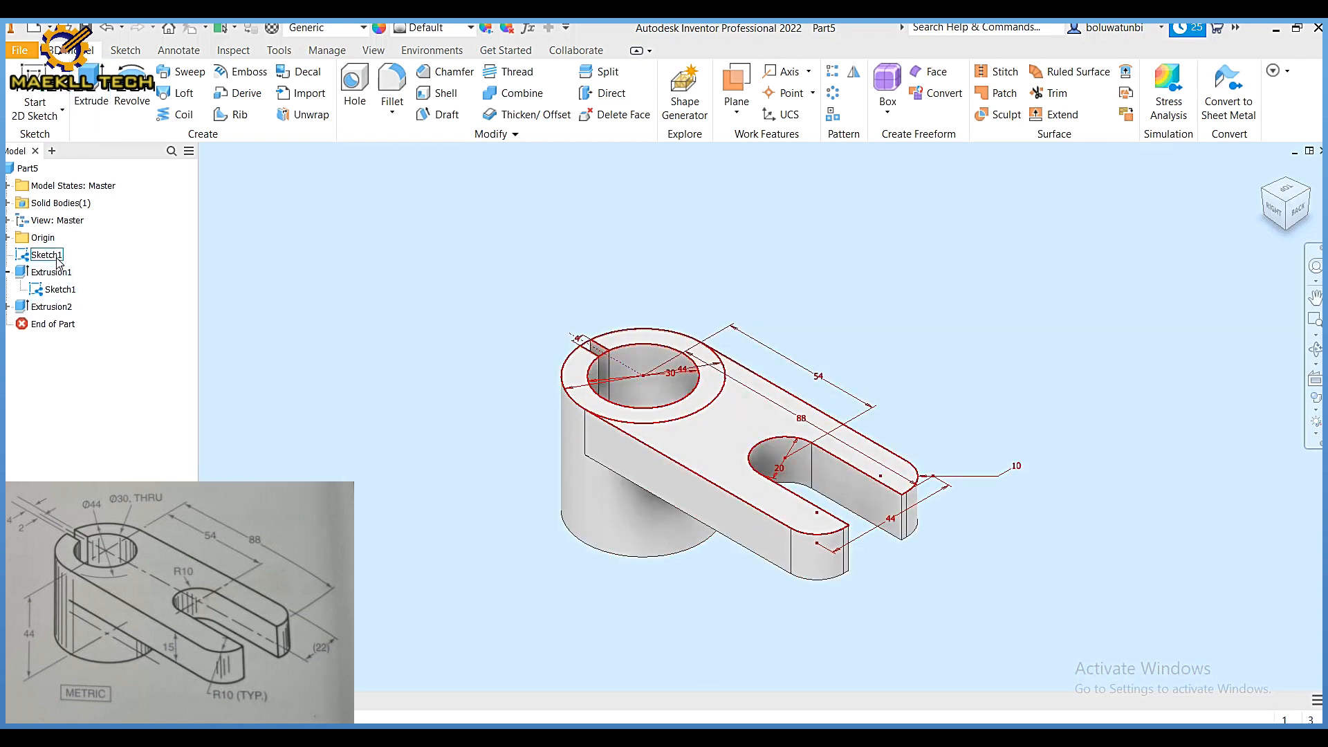
# Hide the shared sketch.
pyautogui.rightClick(59, 261)
pyautogui.click(143, 437)
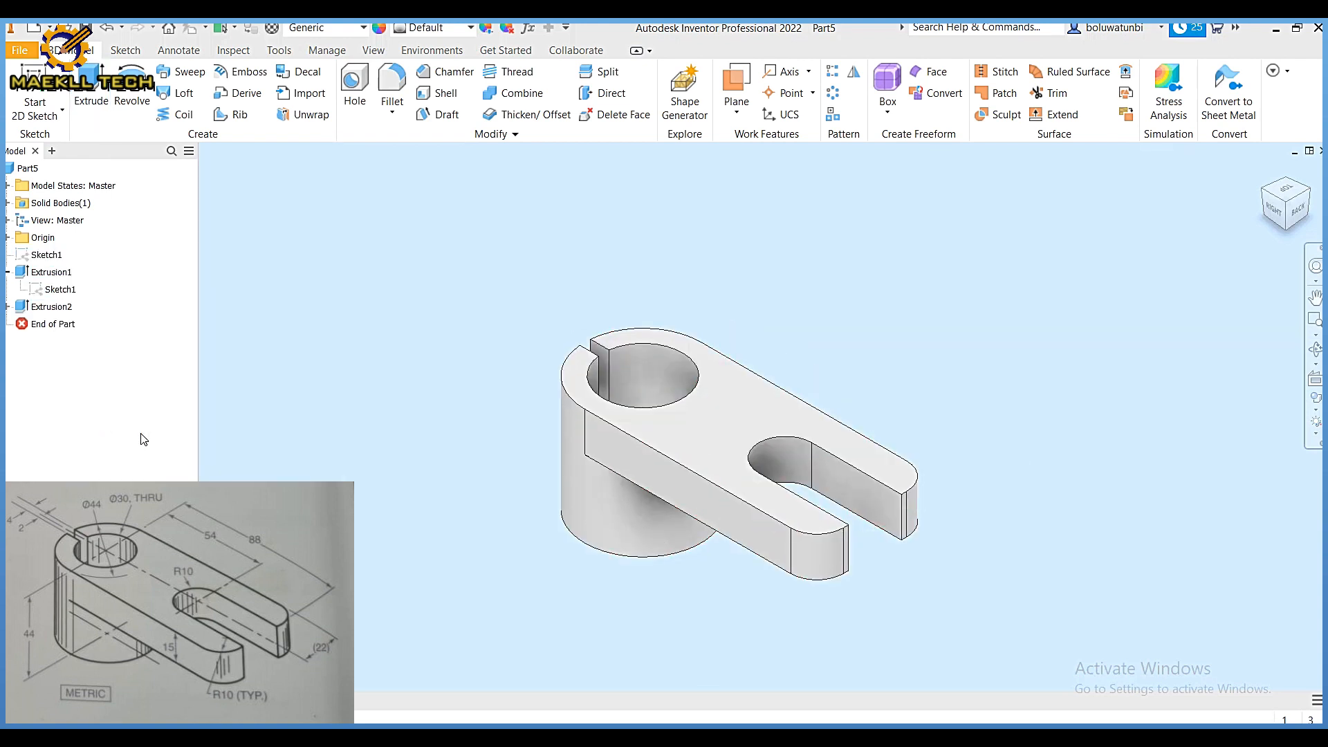
# Examine the bracket from several sides, comparing its slit ring and slotted arm with the reference drawing.
pyautogui.click(1264, 196)
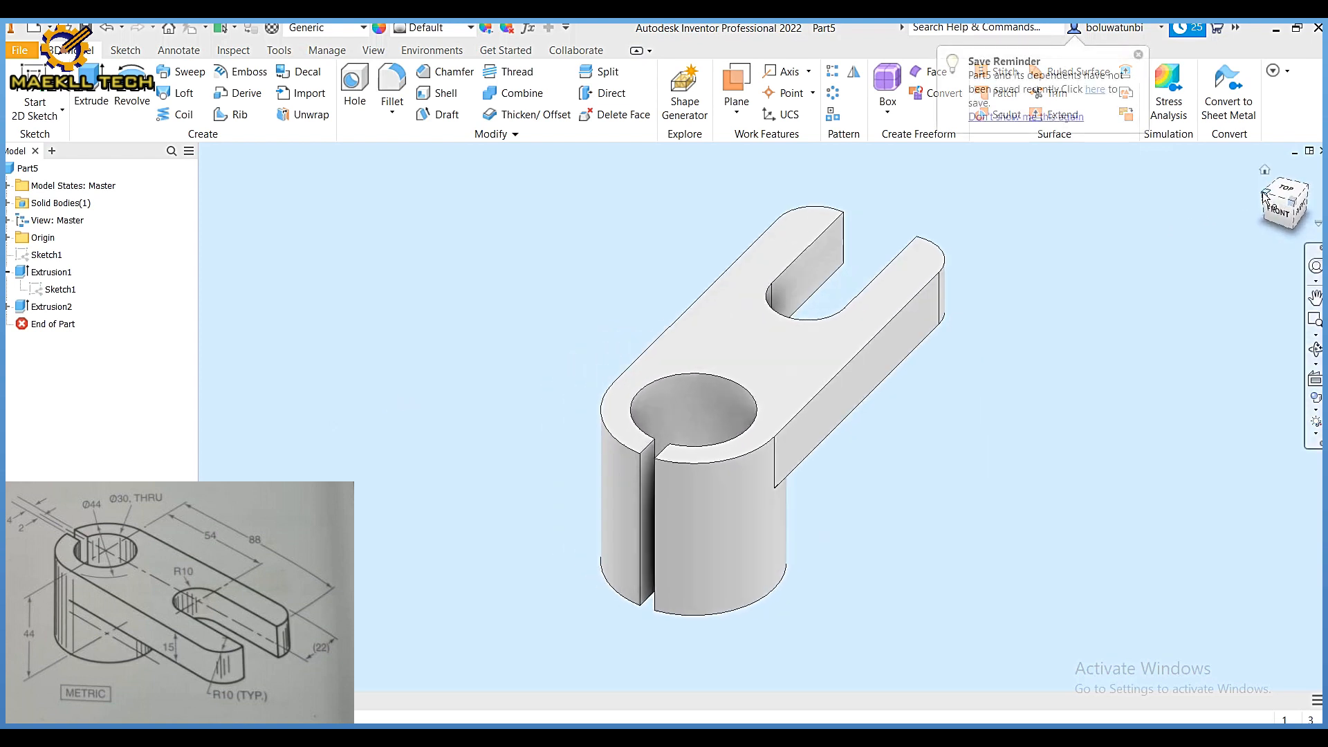
pyautogui.click(1264, 195)
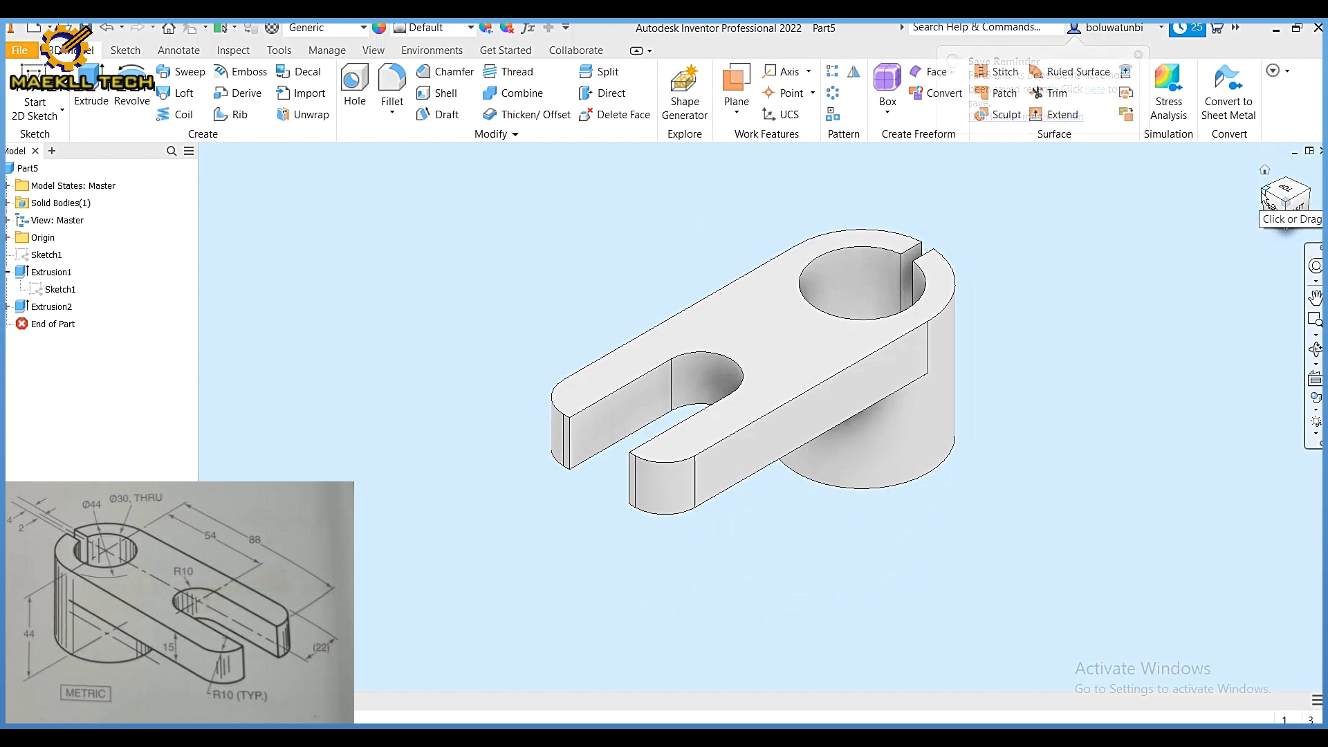
pyautogui.click(1264, 196)
pyautogui.click(1264, 196)
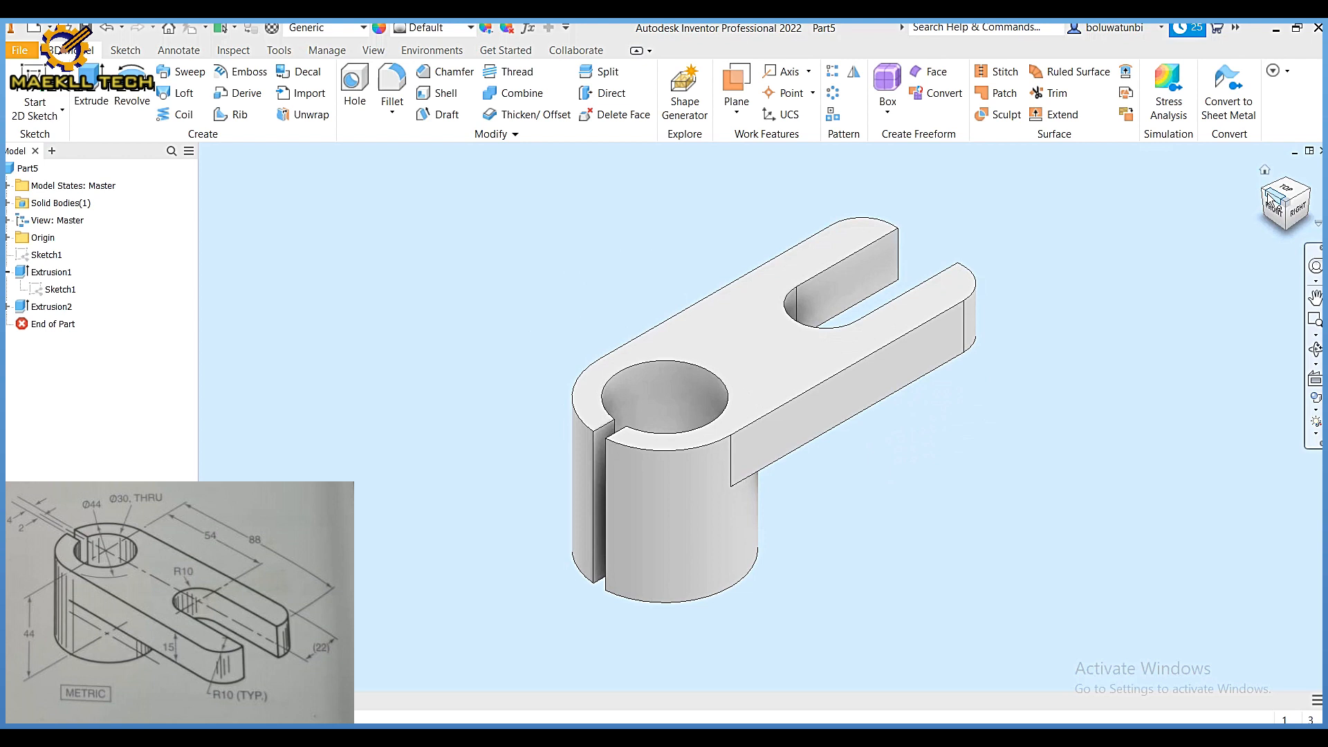
pyautogui.click(1264, 196)
pyautogui.click(1264, 196)
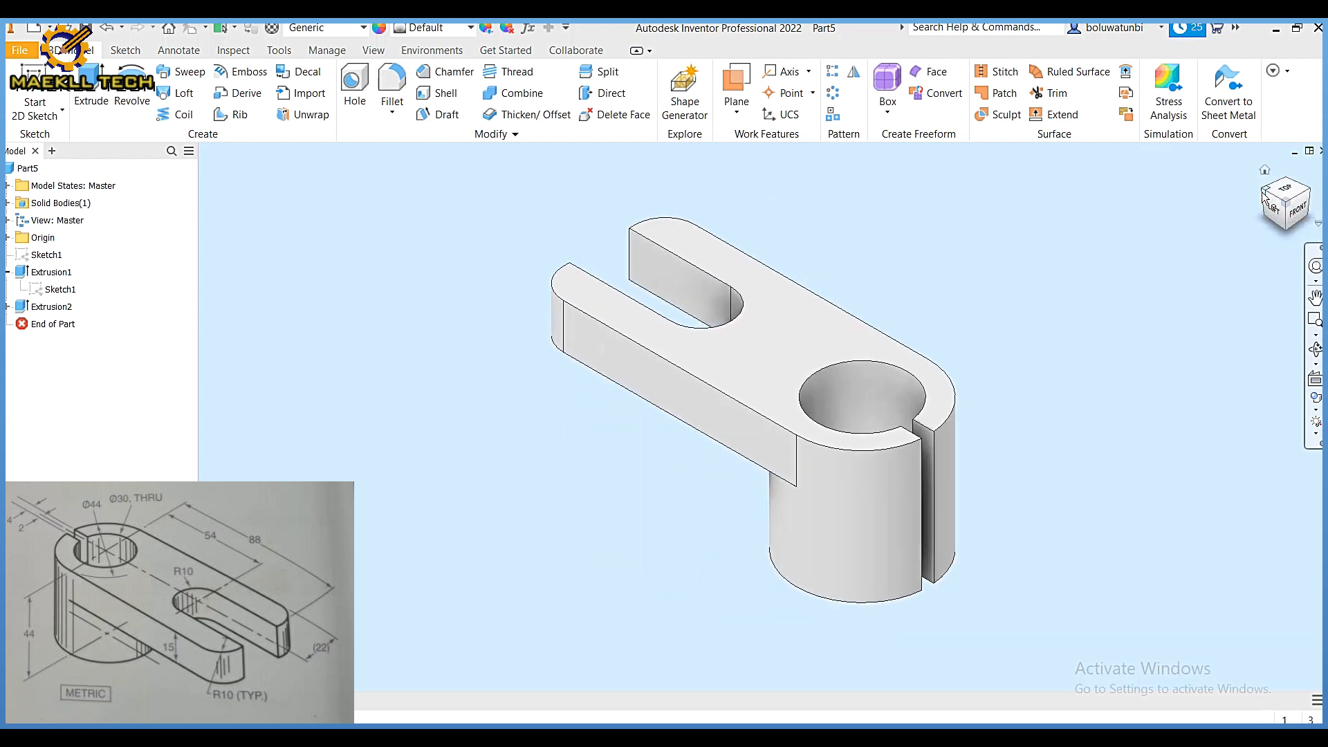
pyautogui.click(1264, 195)
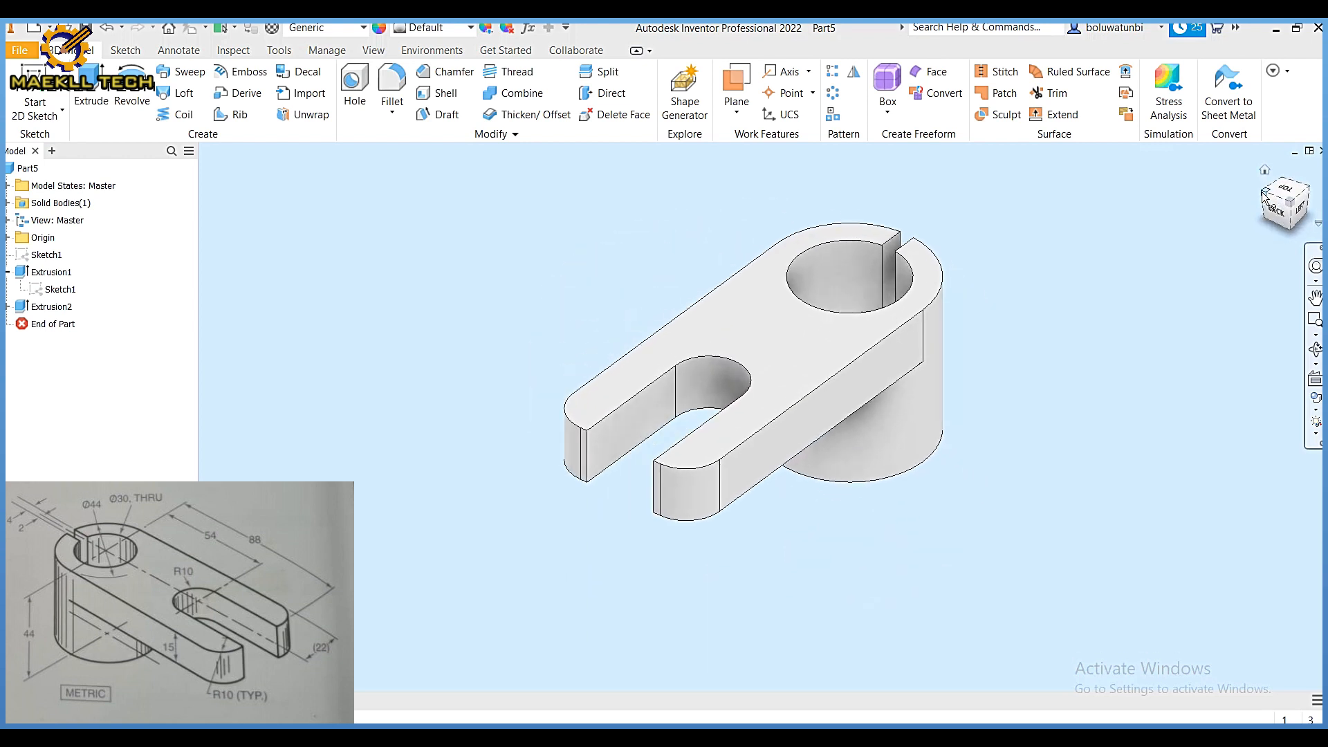